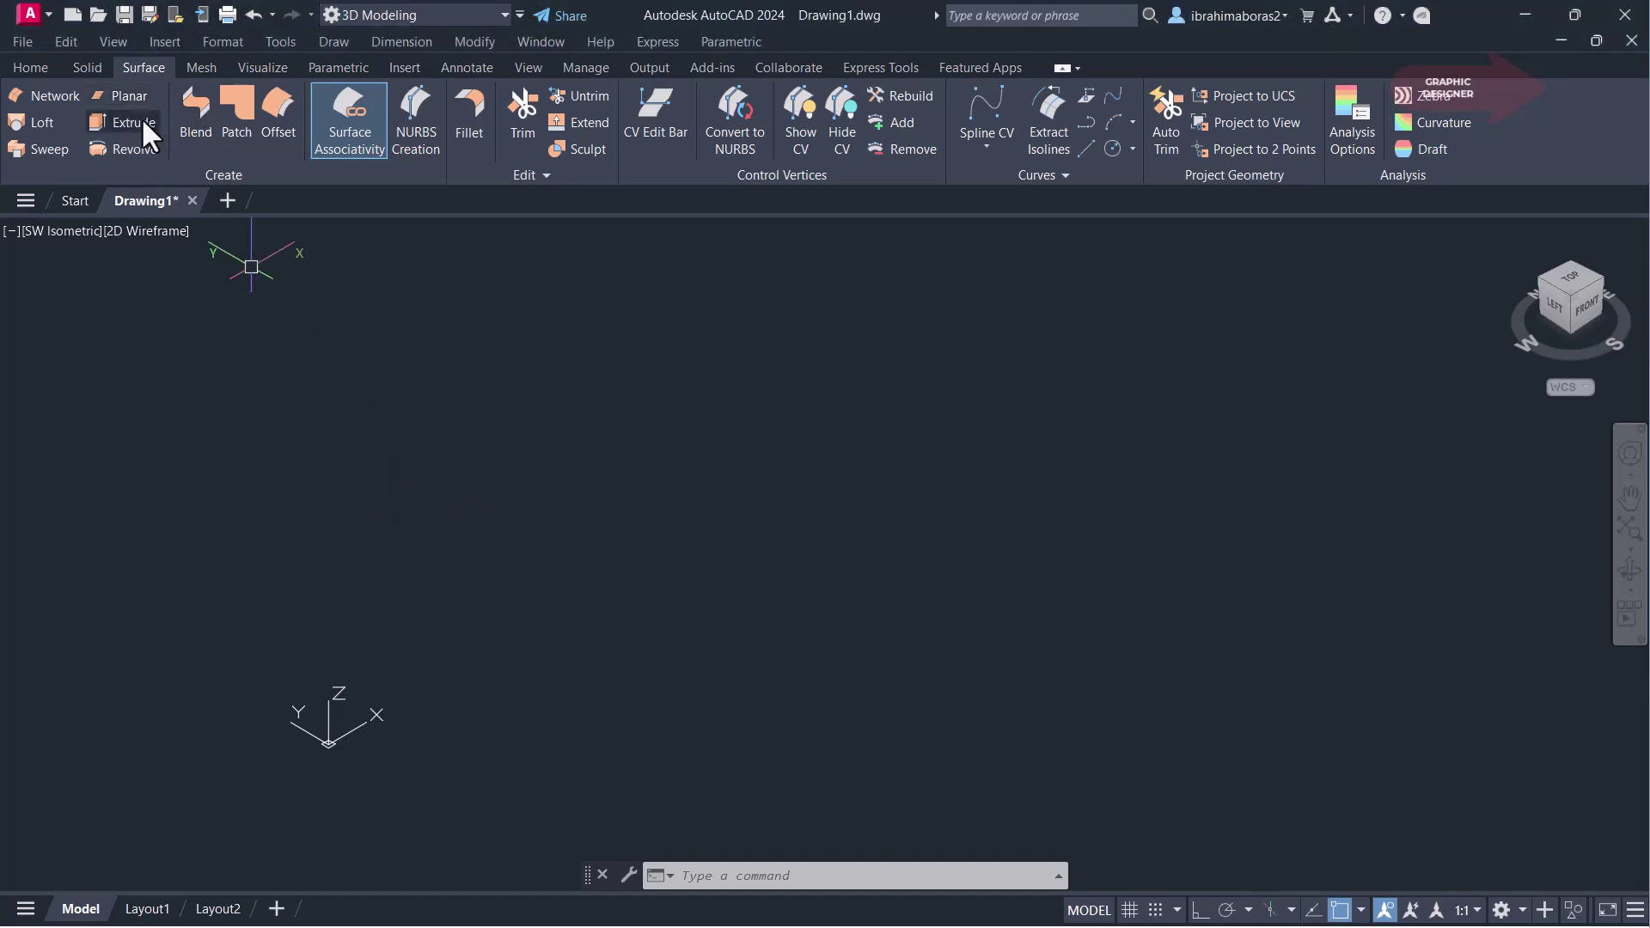
Draw a square planar surface from two opposite corners.
left_click(131, 95)
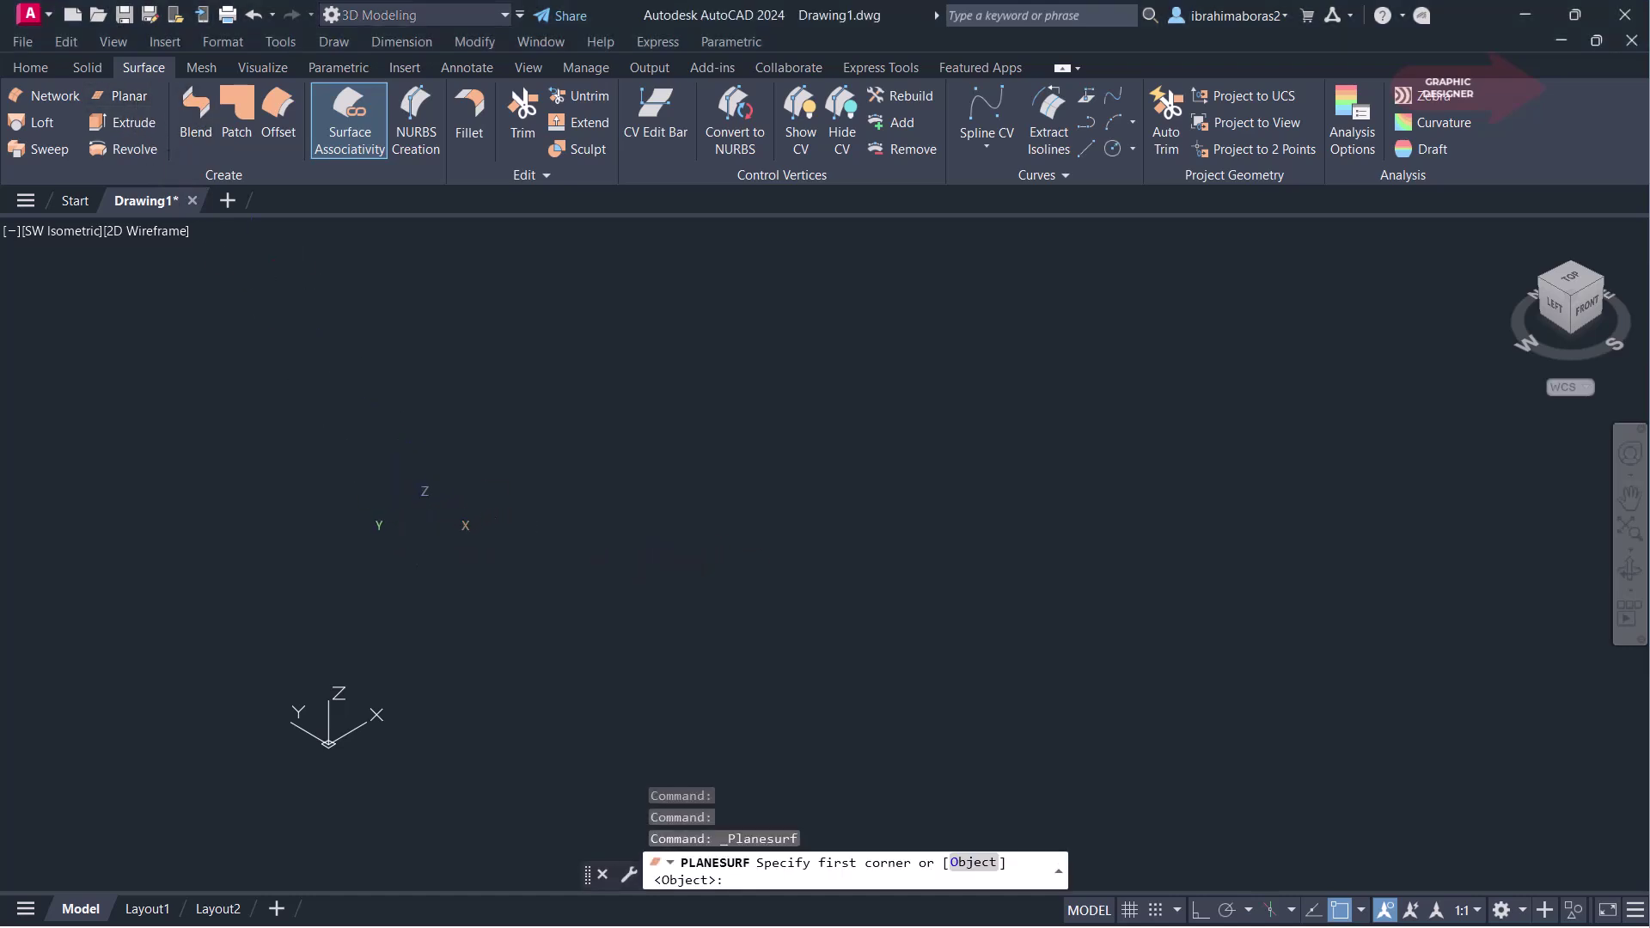
left_click(417, 540)
left_click(808, 528)
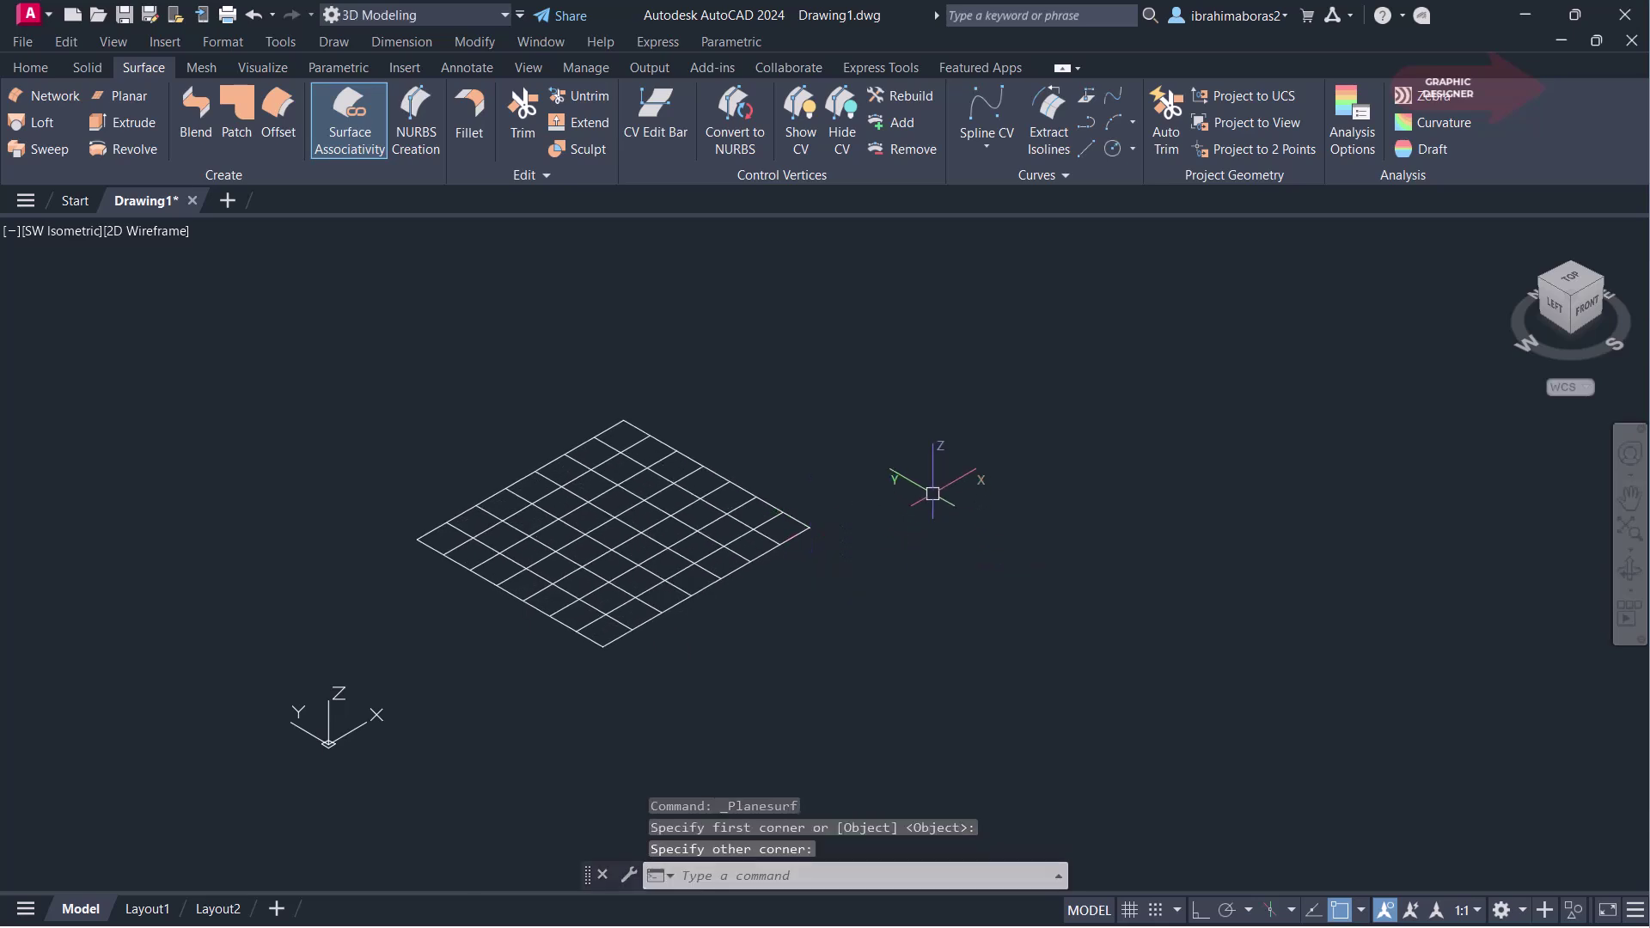
Copy the planar surface straight up along Z from its bottom corner, then fit the view.
type("CO")
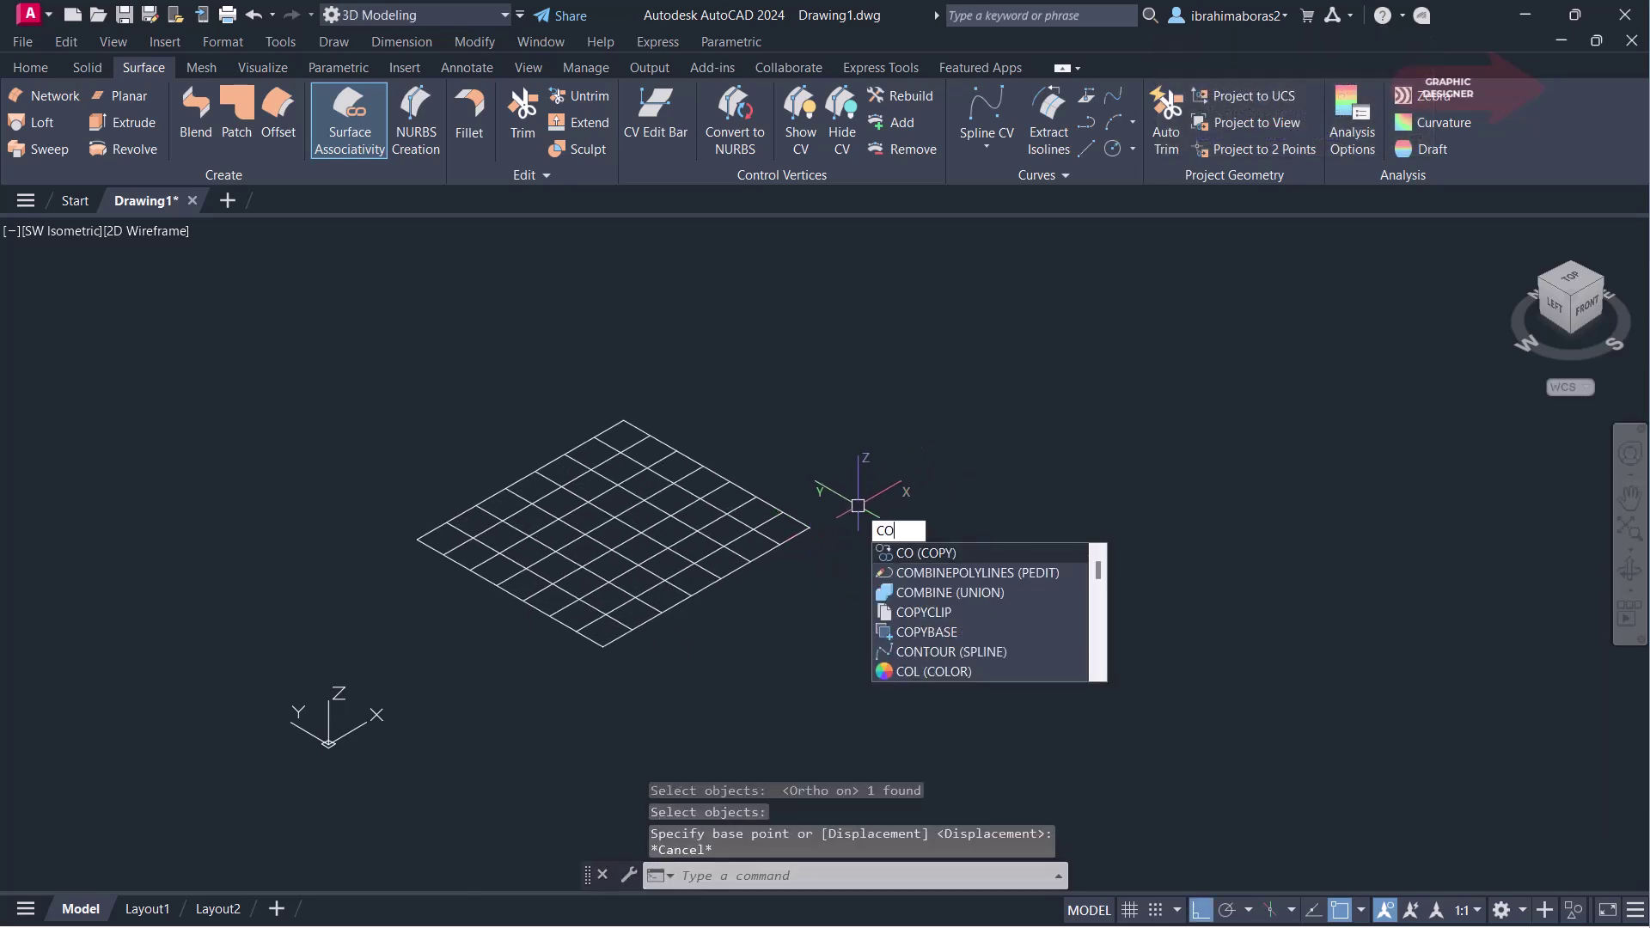
left_click(923, 553)
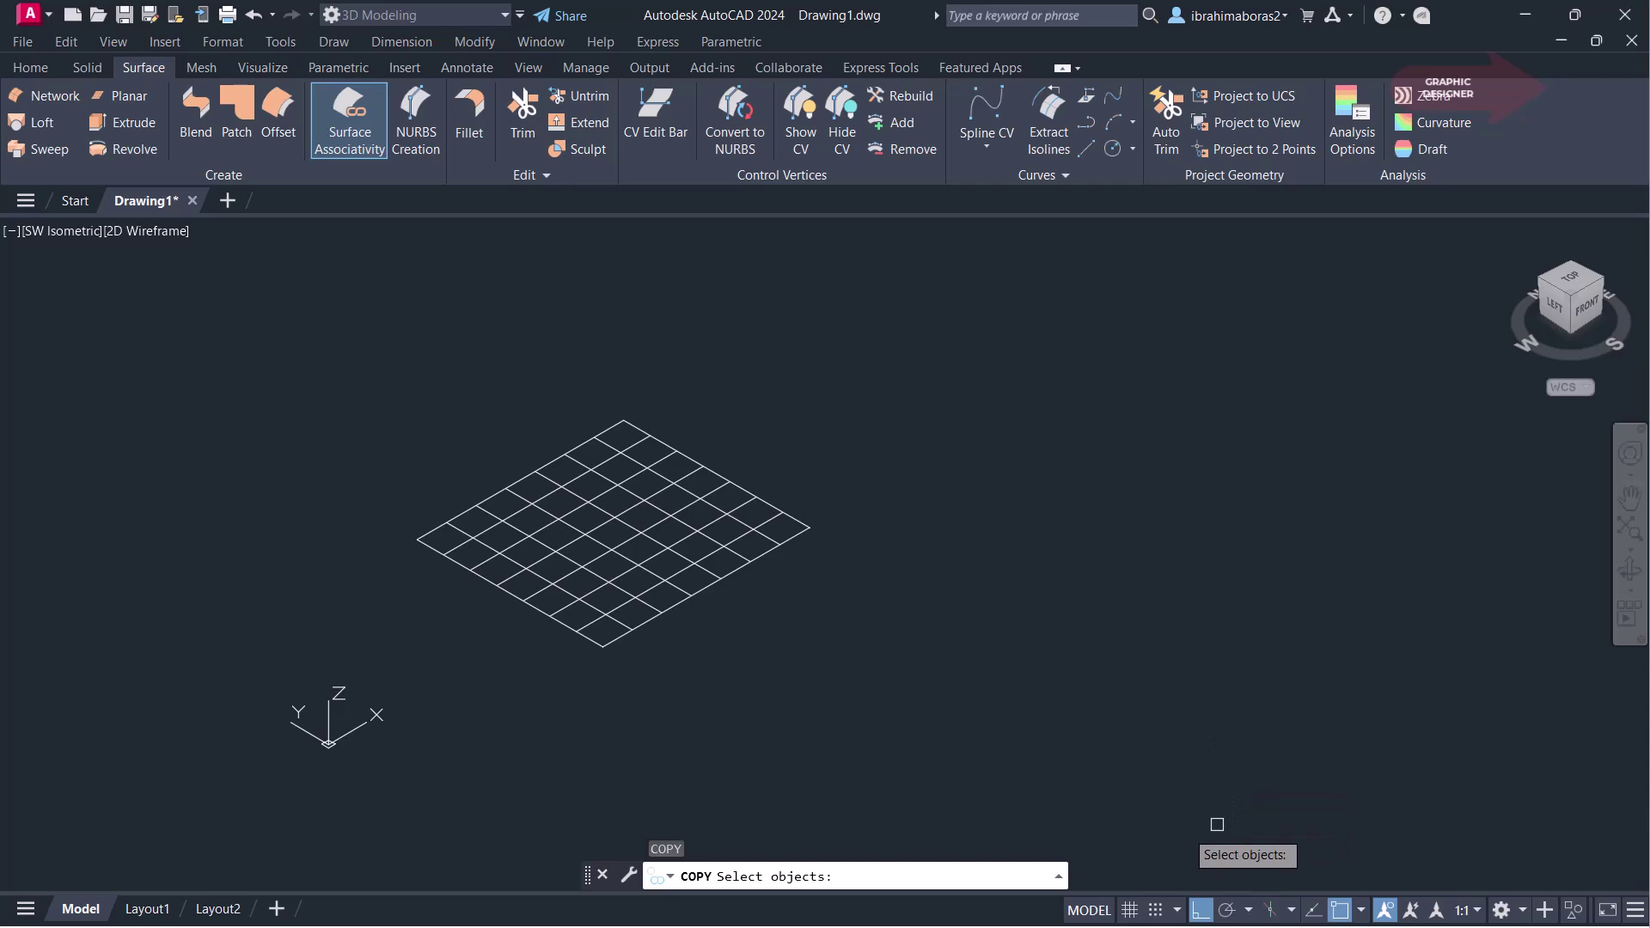
left_click(700, 590)
key("Return")
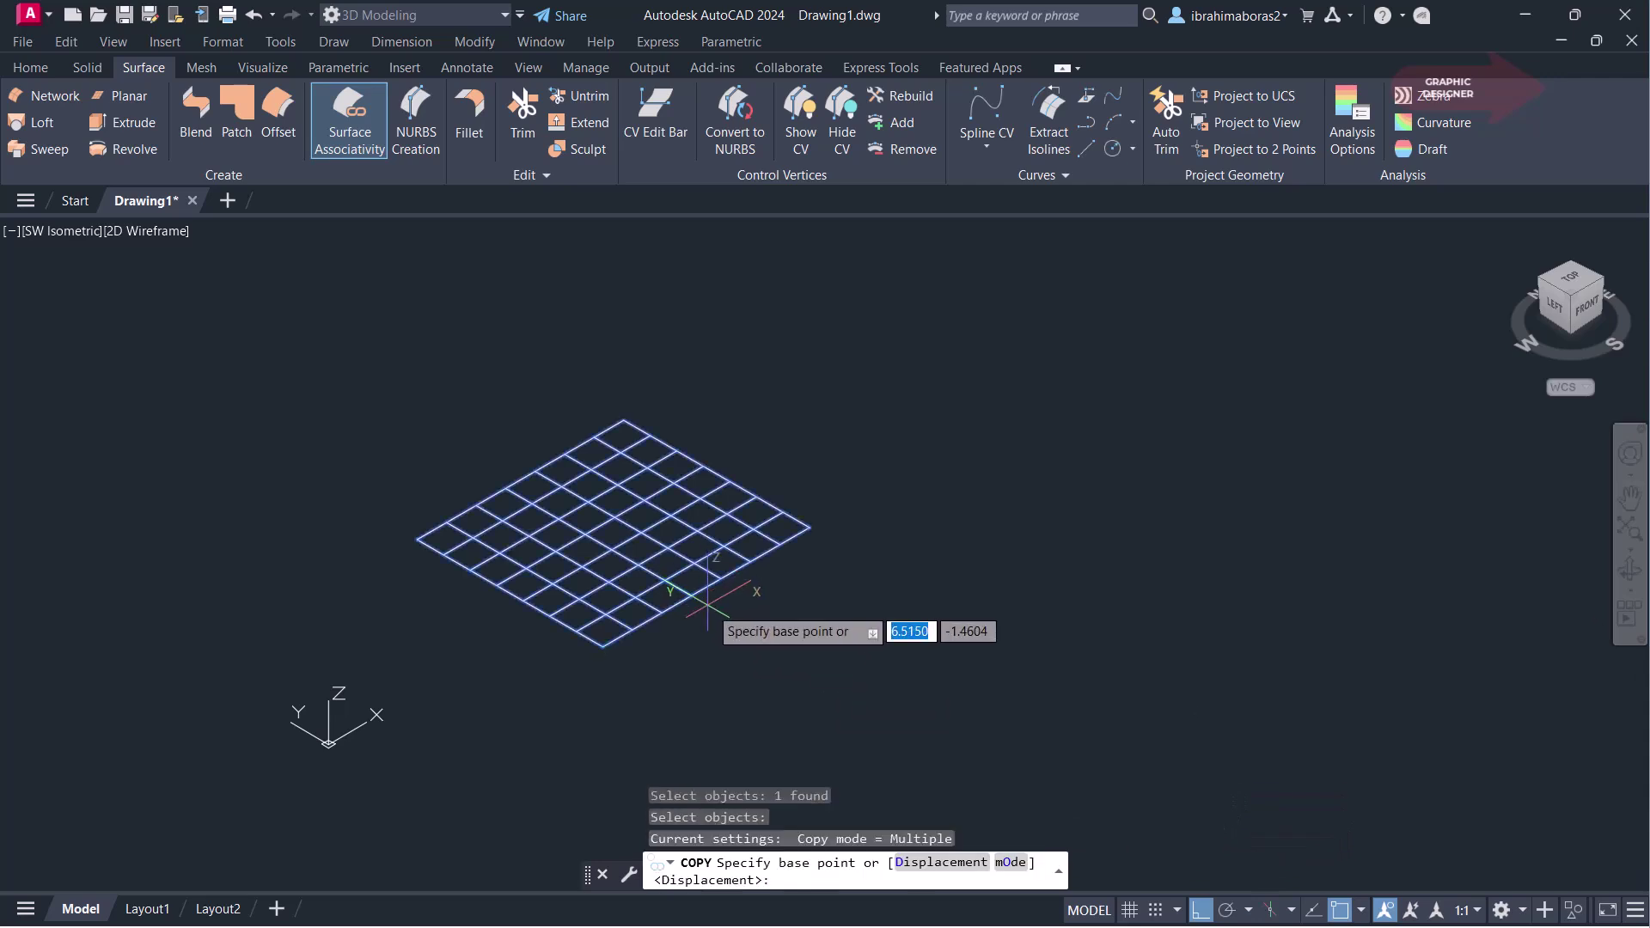
left_click(603, 644)
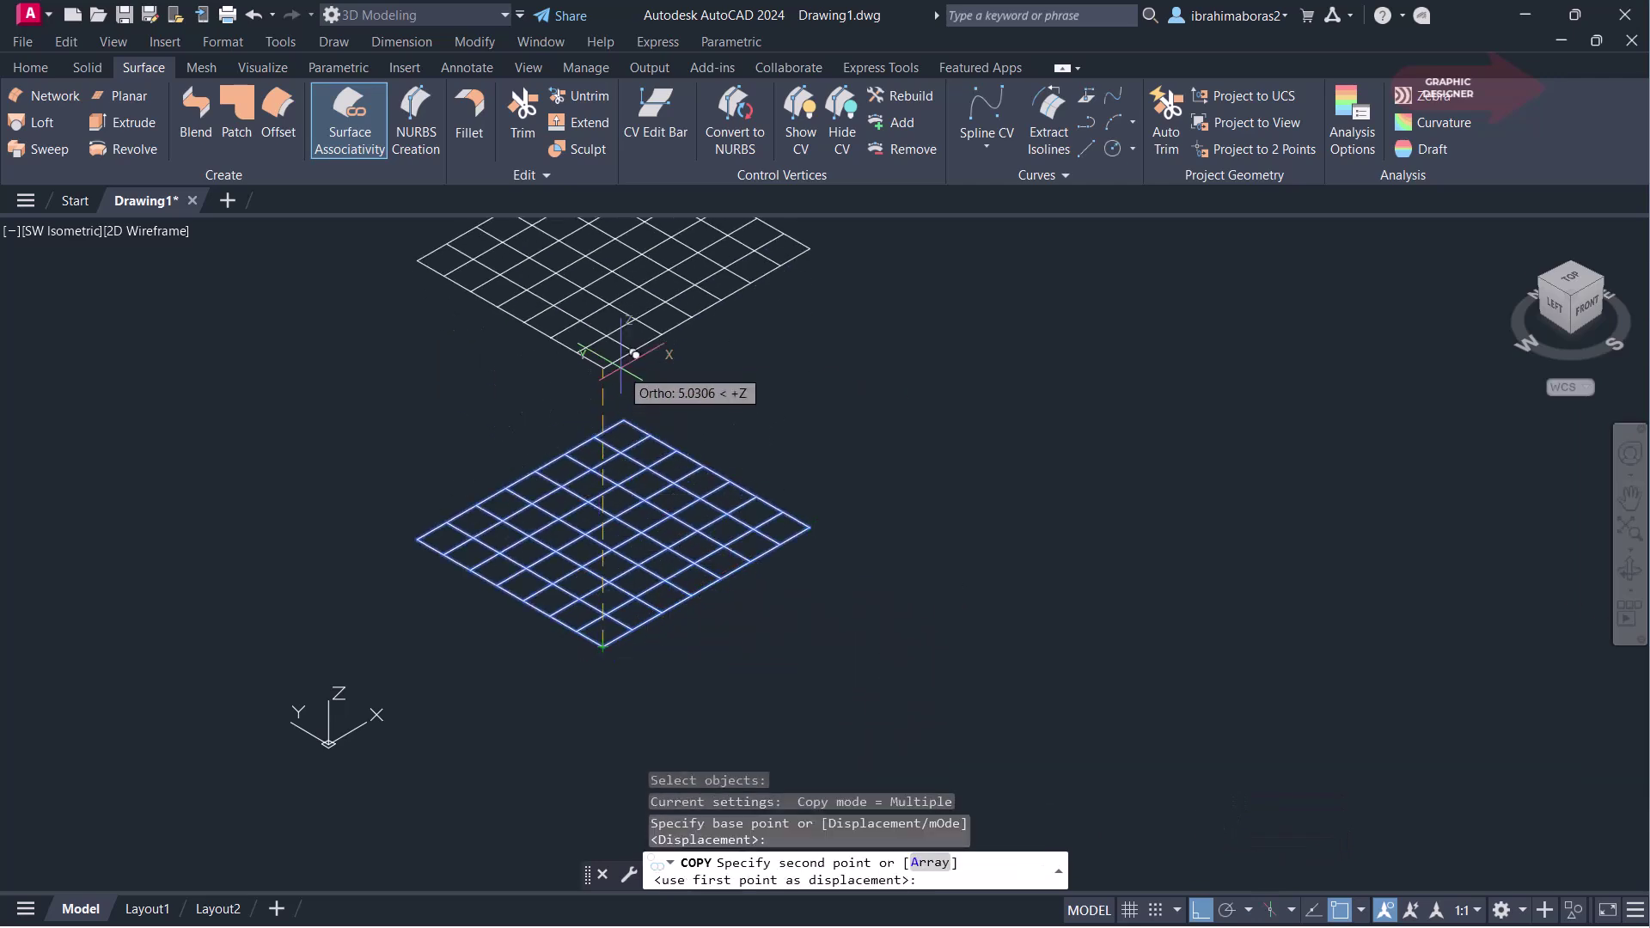
scroll(609, 358, "down", 1)
scroll(608, 361, "up", 1)
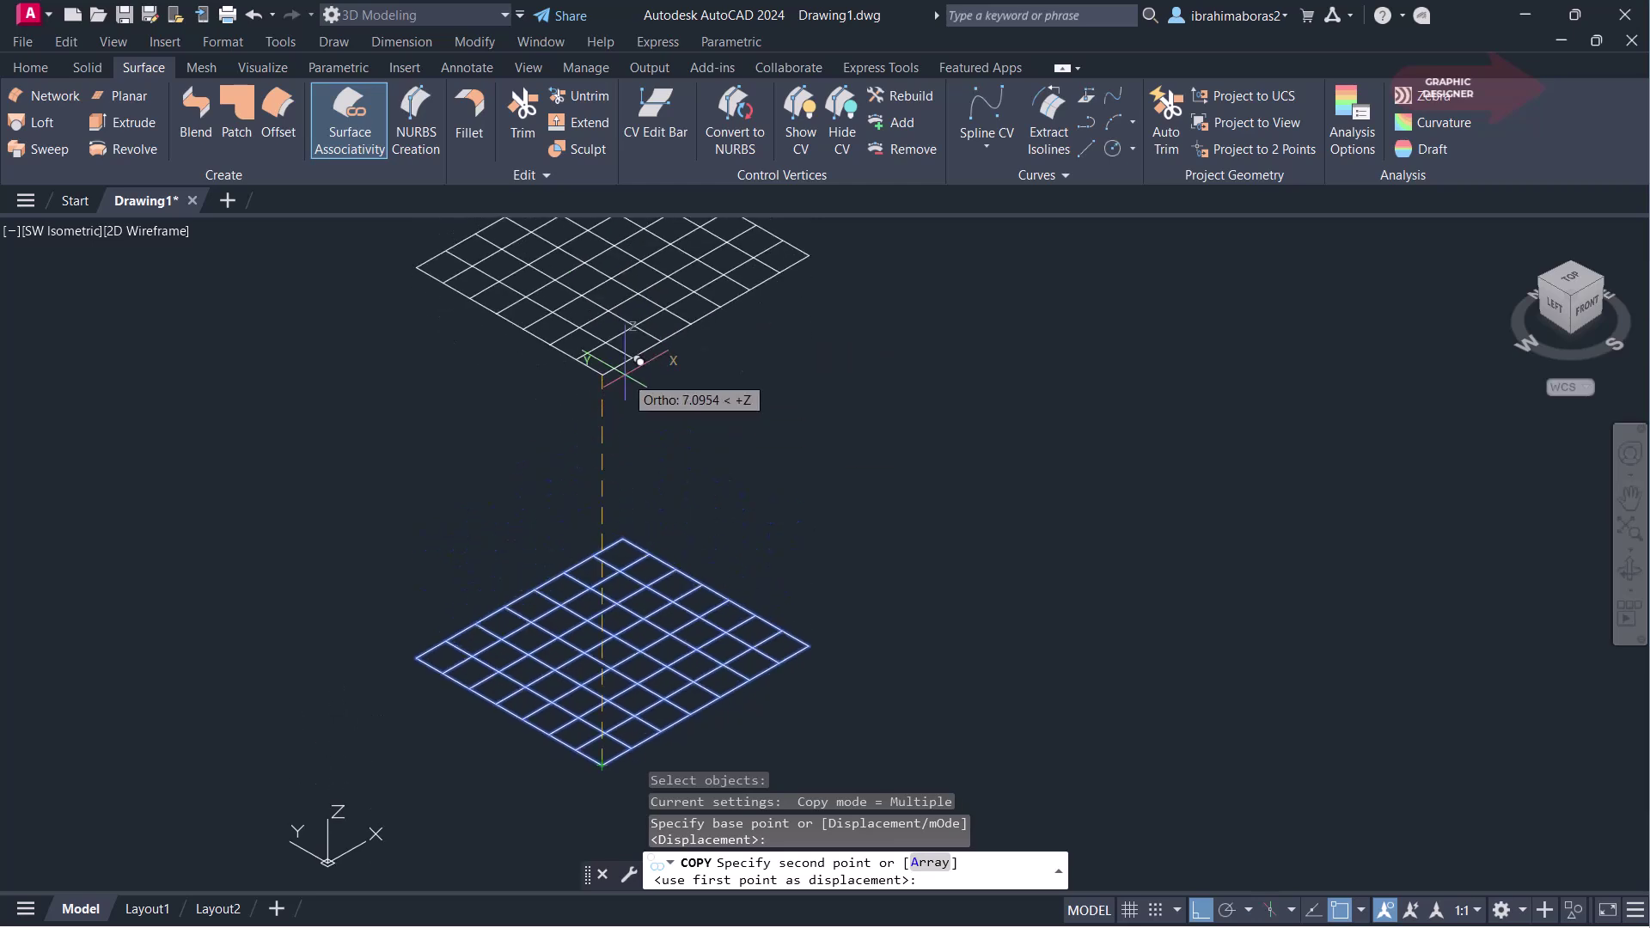
left_click(639, 355)
right_click(717, 442)
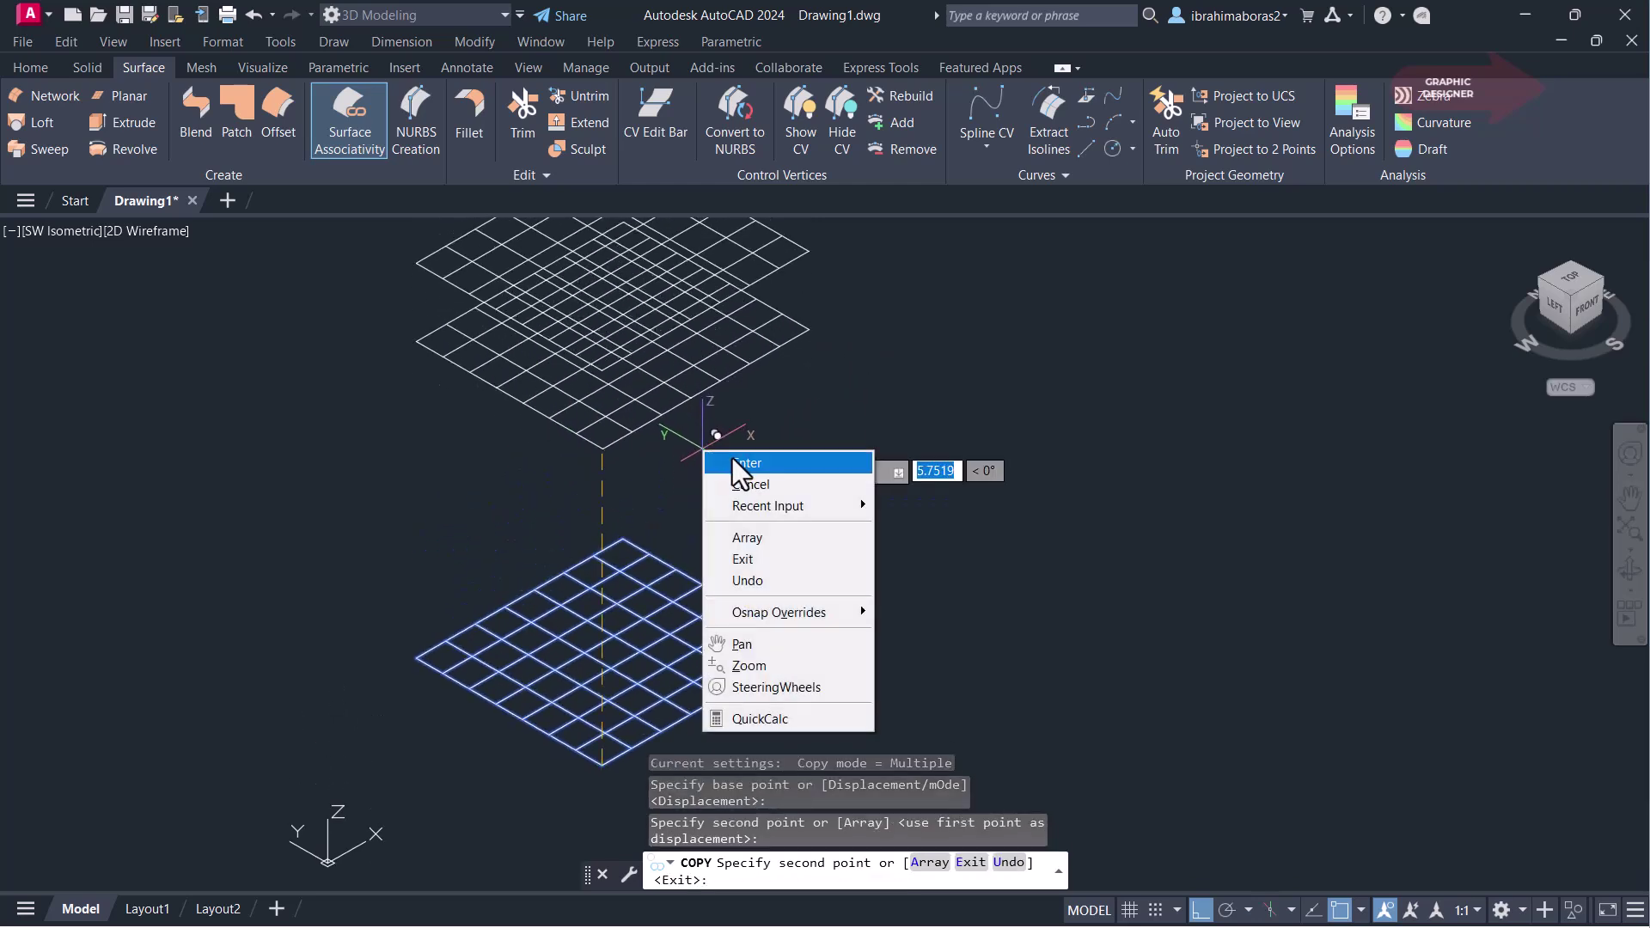
left_click(732, 457)
middle_click(753, 456)
middle_click(753, 456)
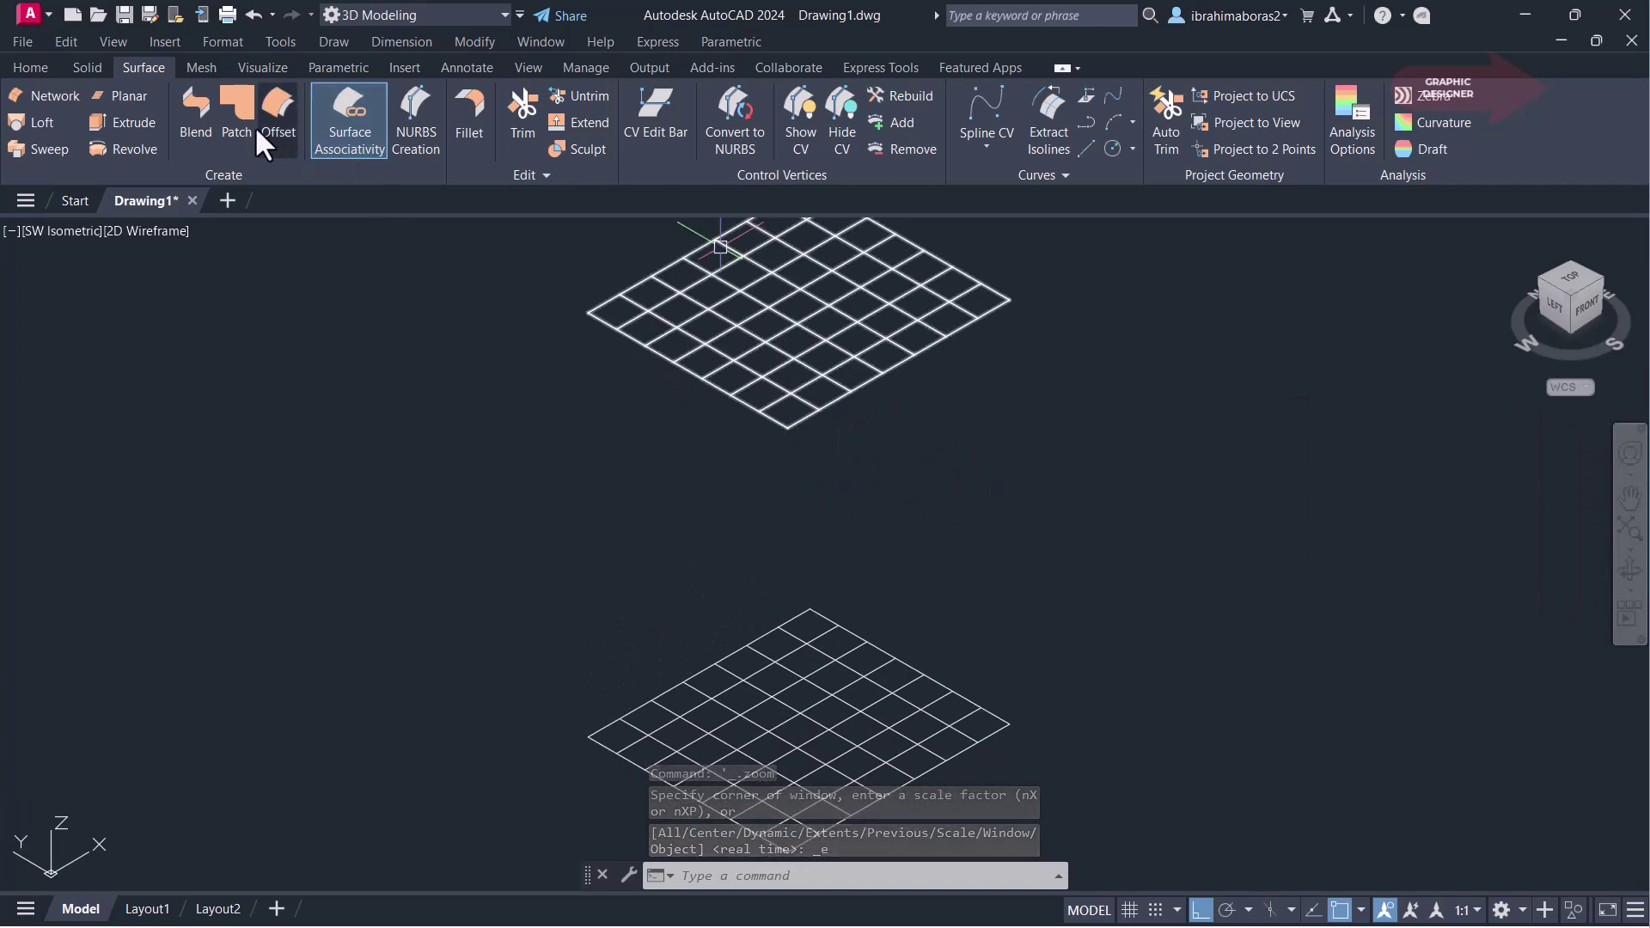
Blend the upper grid's edges to the lower grid's edges with a window-selected surface blend.
left_click(210, 121)
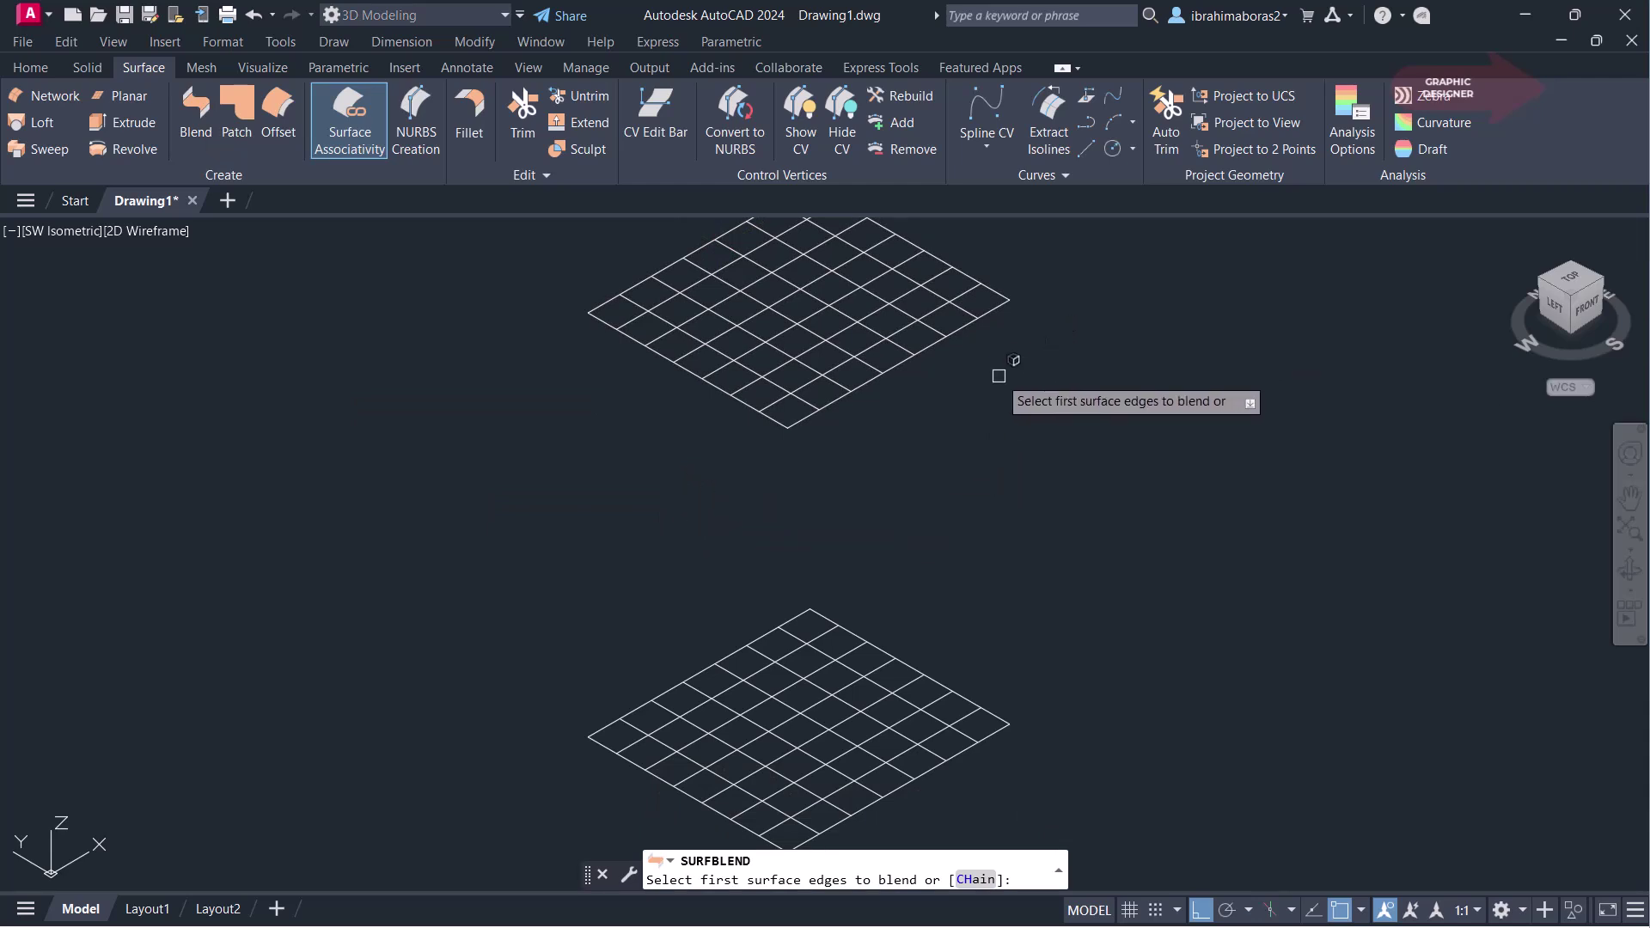
scroll(997, 372, "down", 2)
left_click(1034, 284)
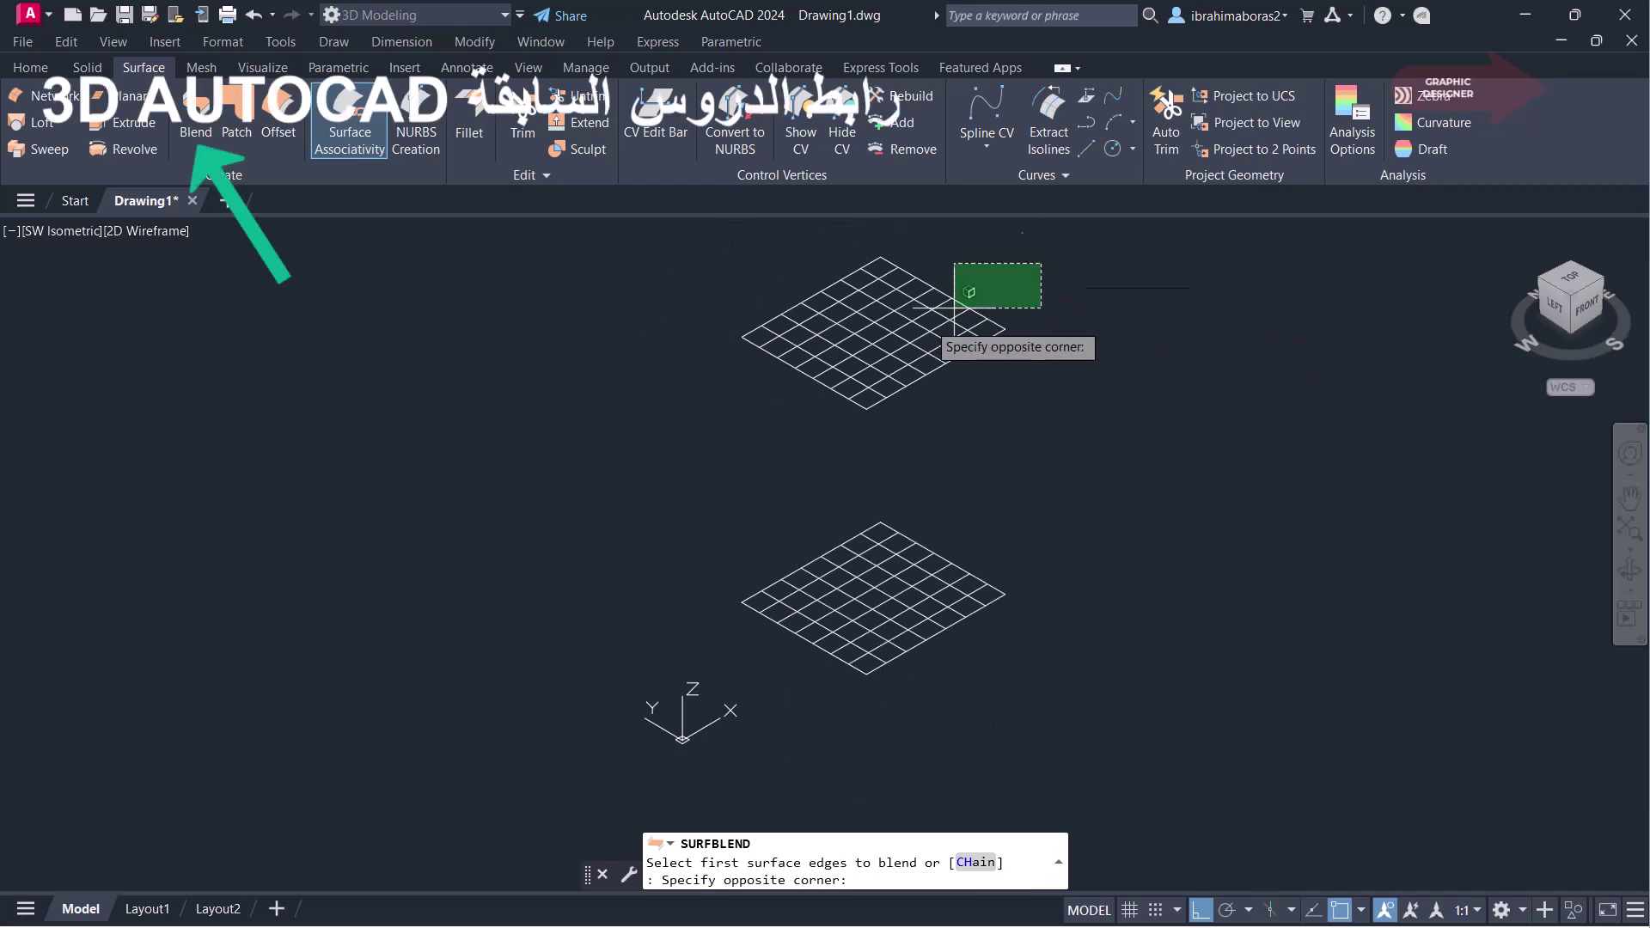
left_click(666, 434)
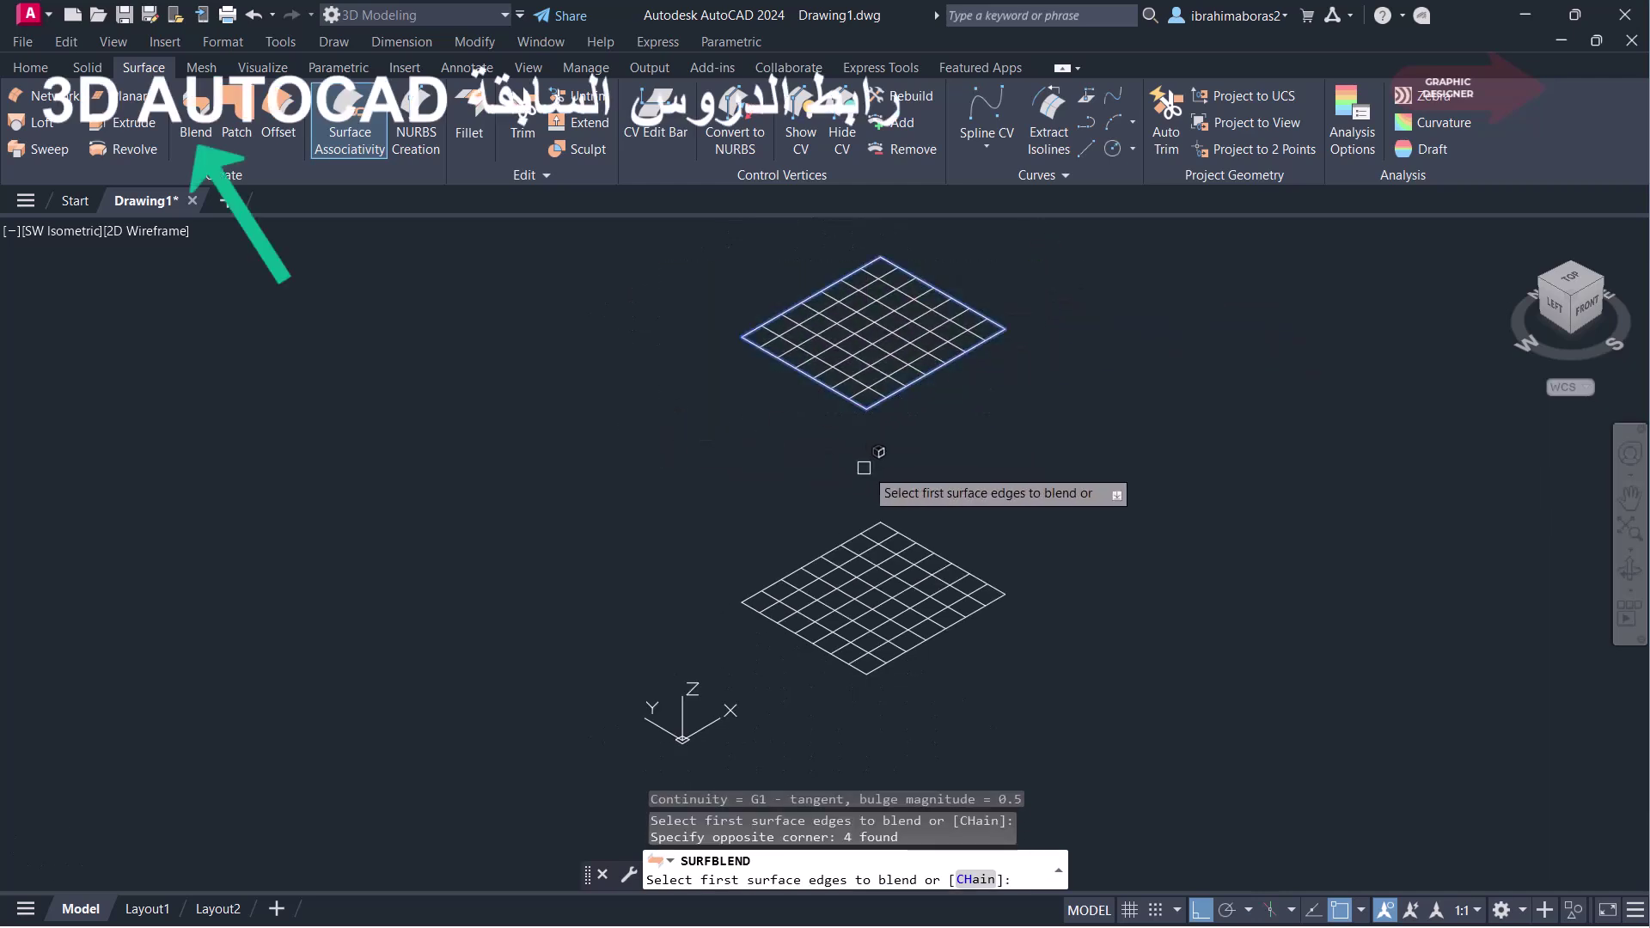
right_click(1029, 420)
left_click(1060, 435)
left_click(1042, 497)
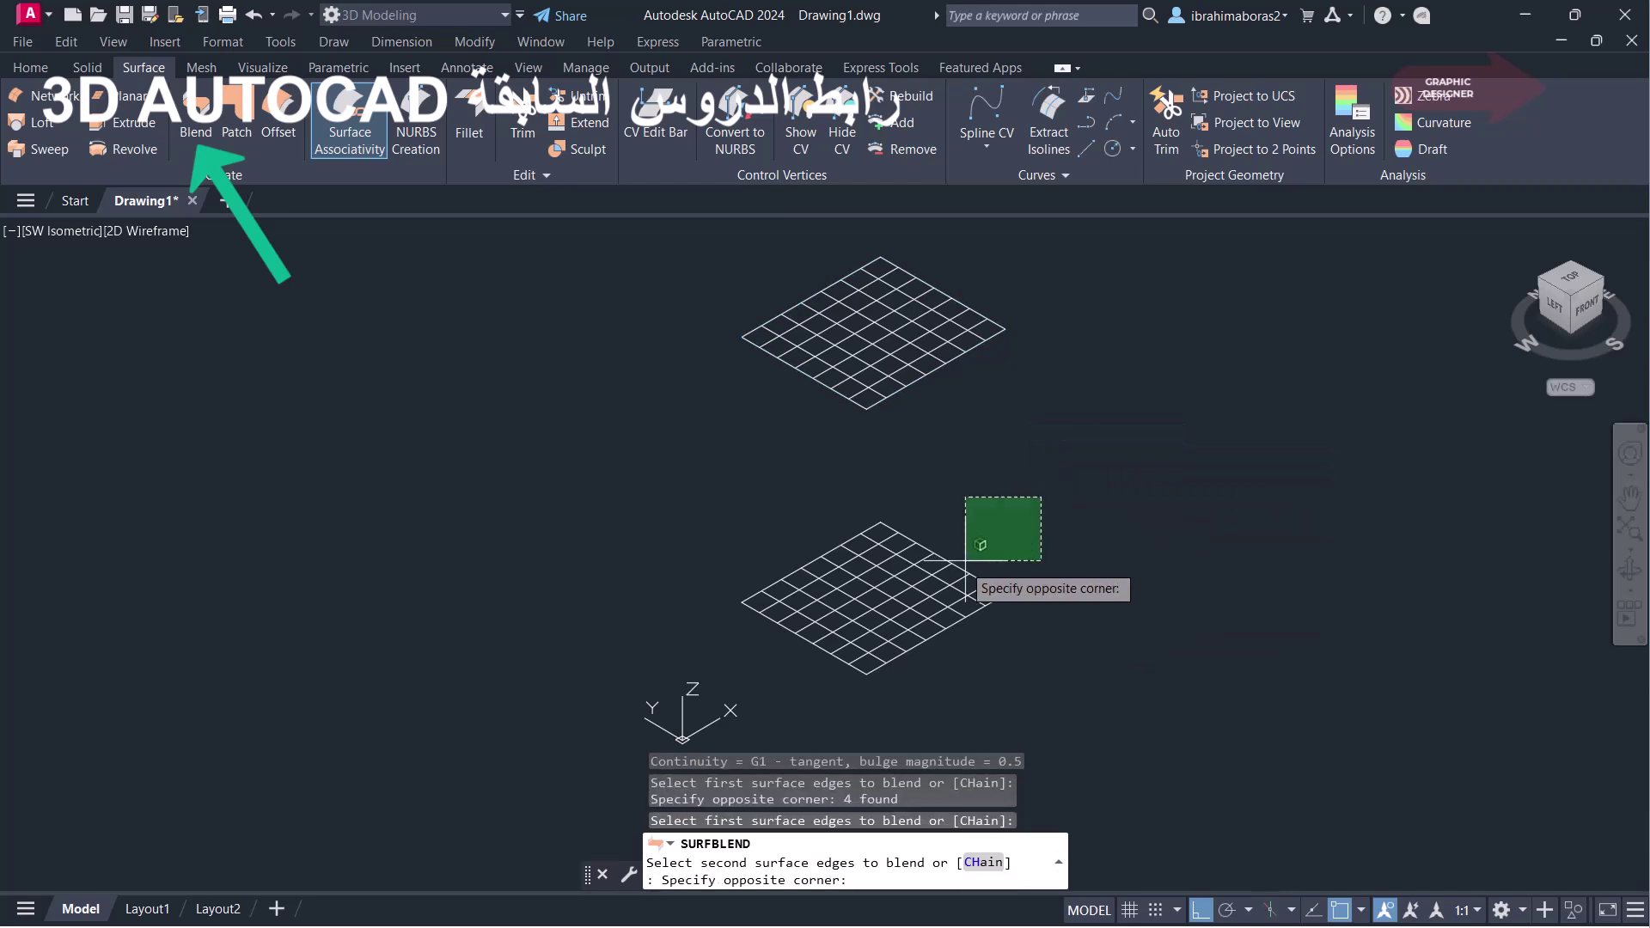
left_click(735, 690)
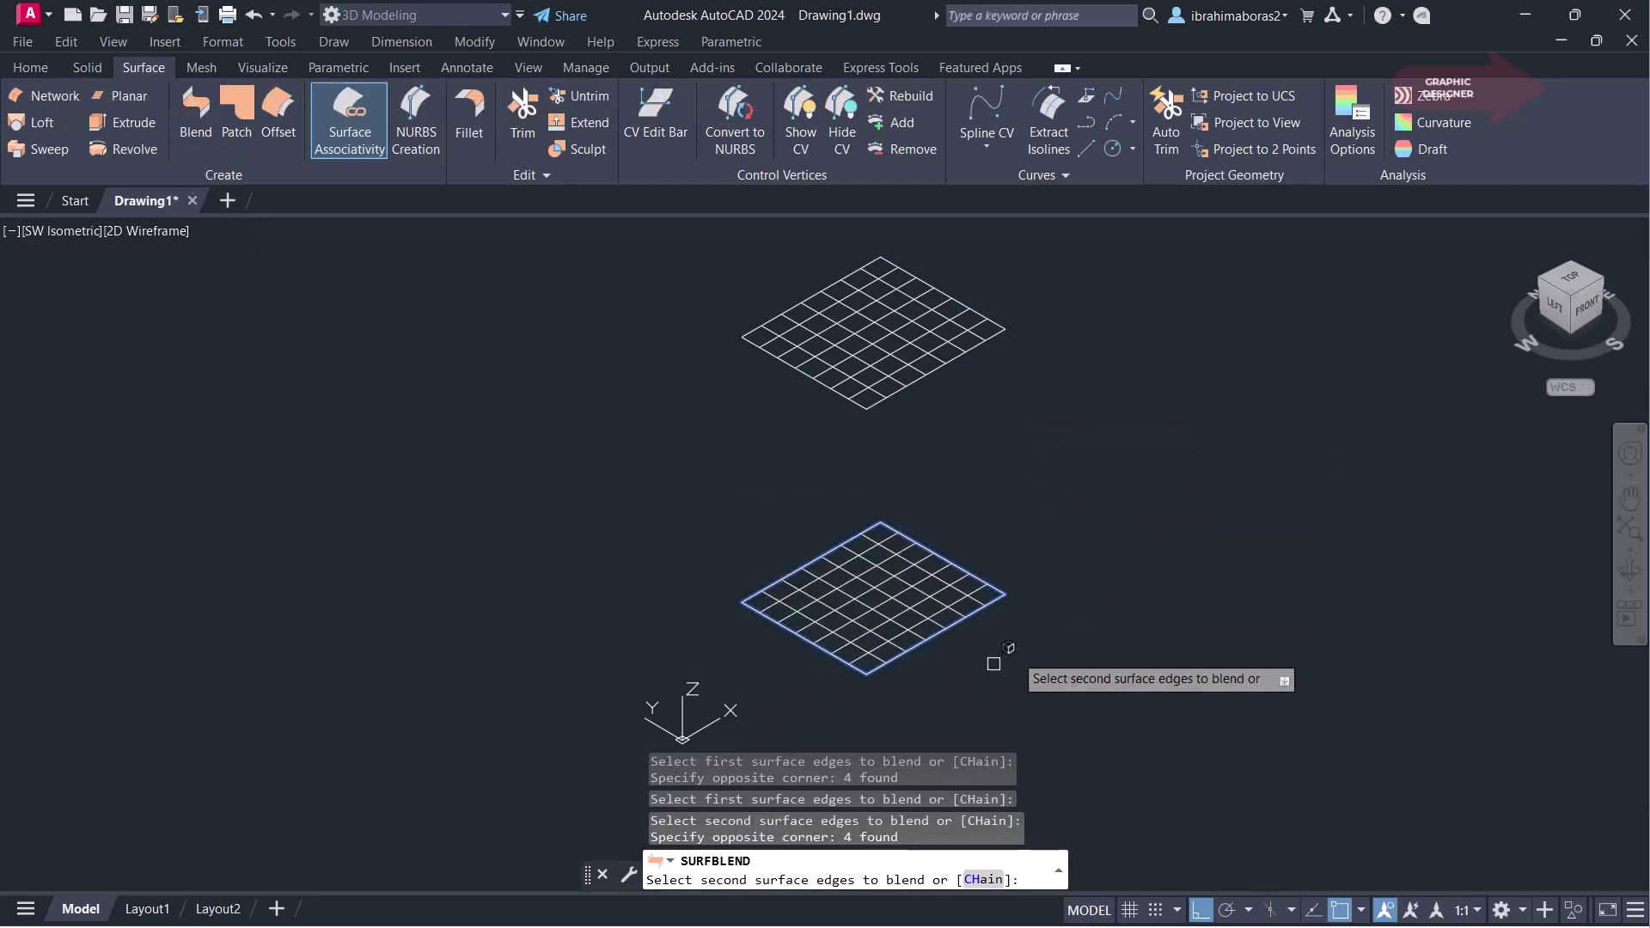
right_click(1054, 555)
left_click(1064, 580)
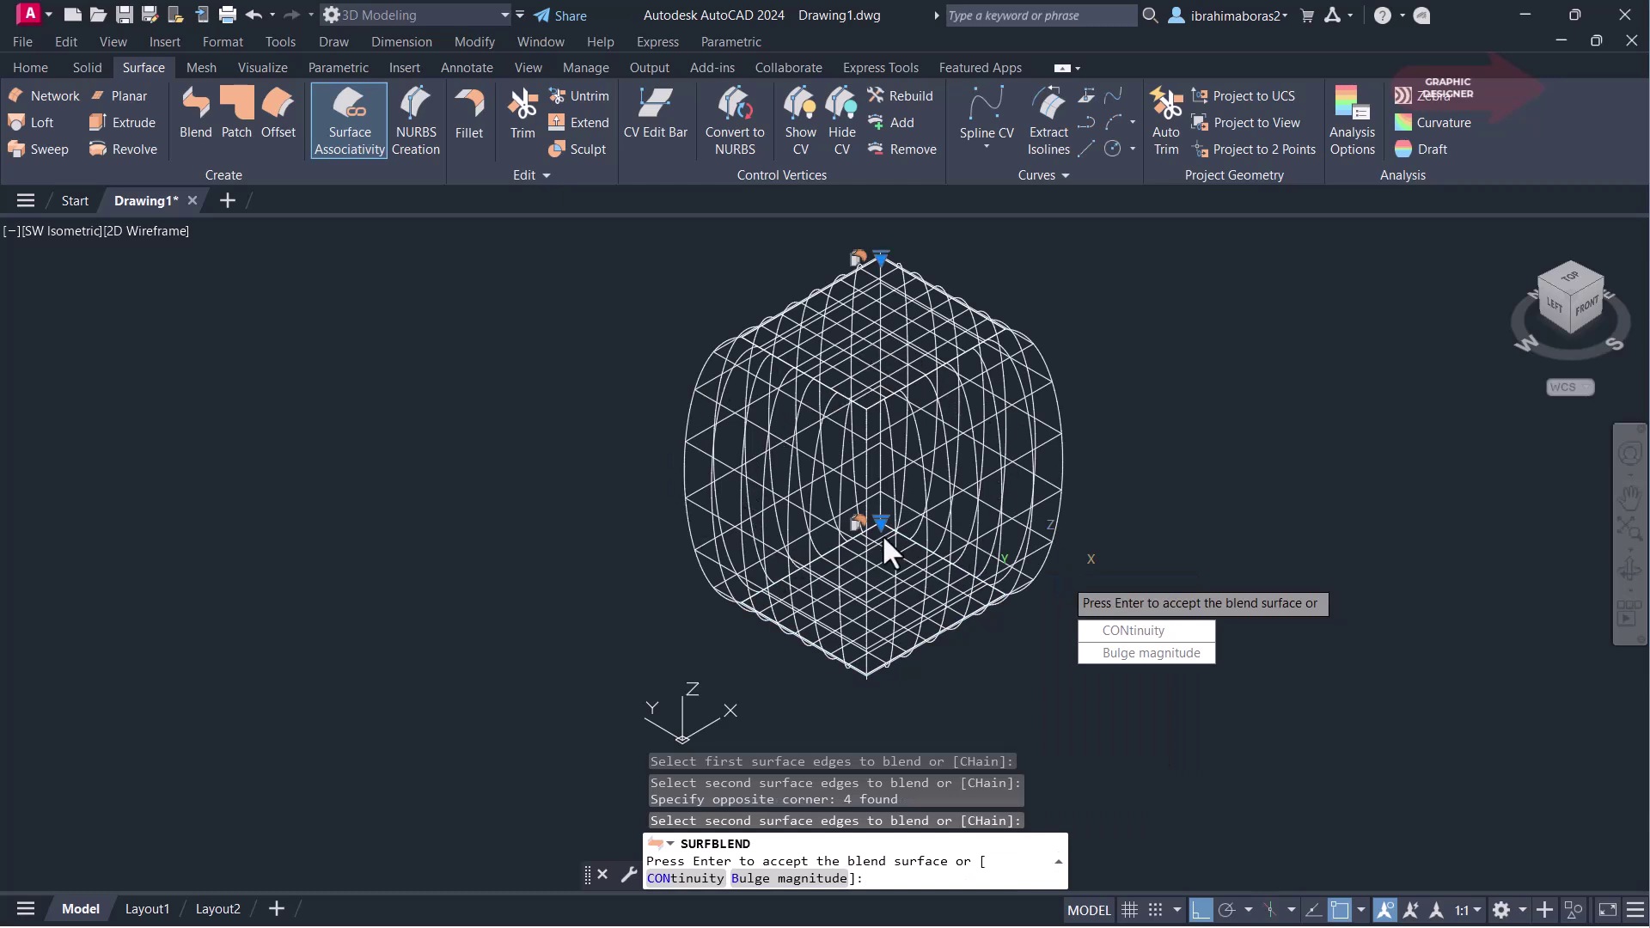
Set blend continuity to G0 on the first edge and G2 on the second, then choose Bulge magnitude.
middle_click_drag(933, 485, 914, 528)
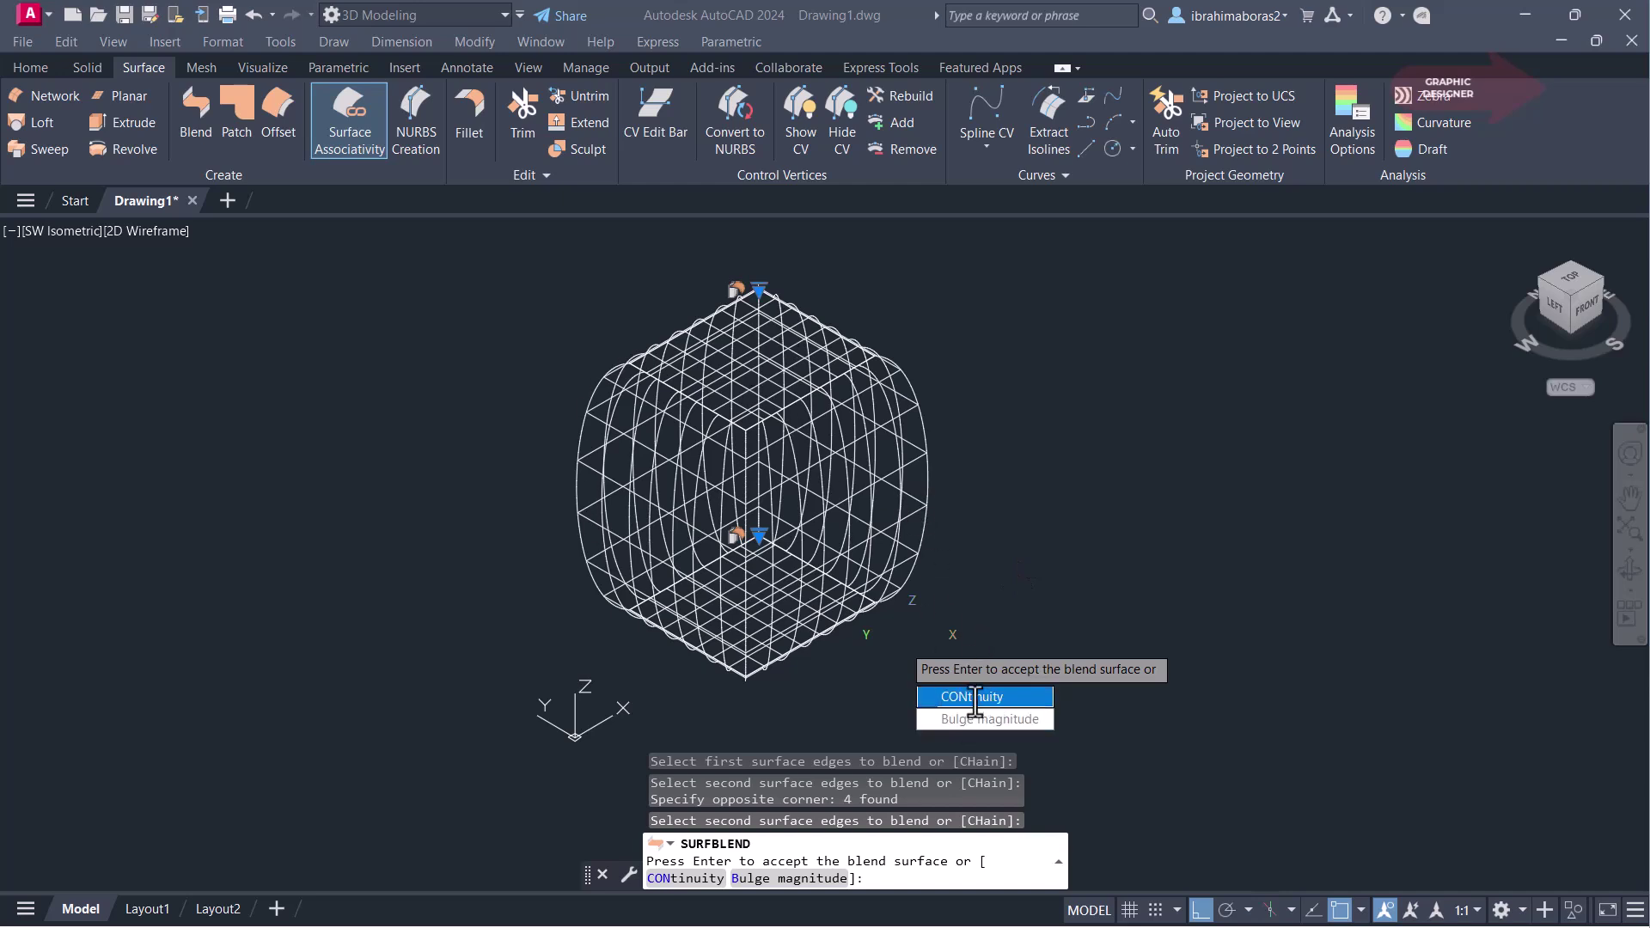
left_click(976, 700)
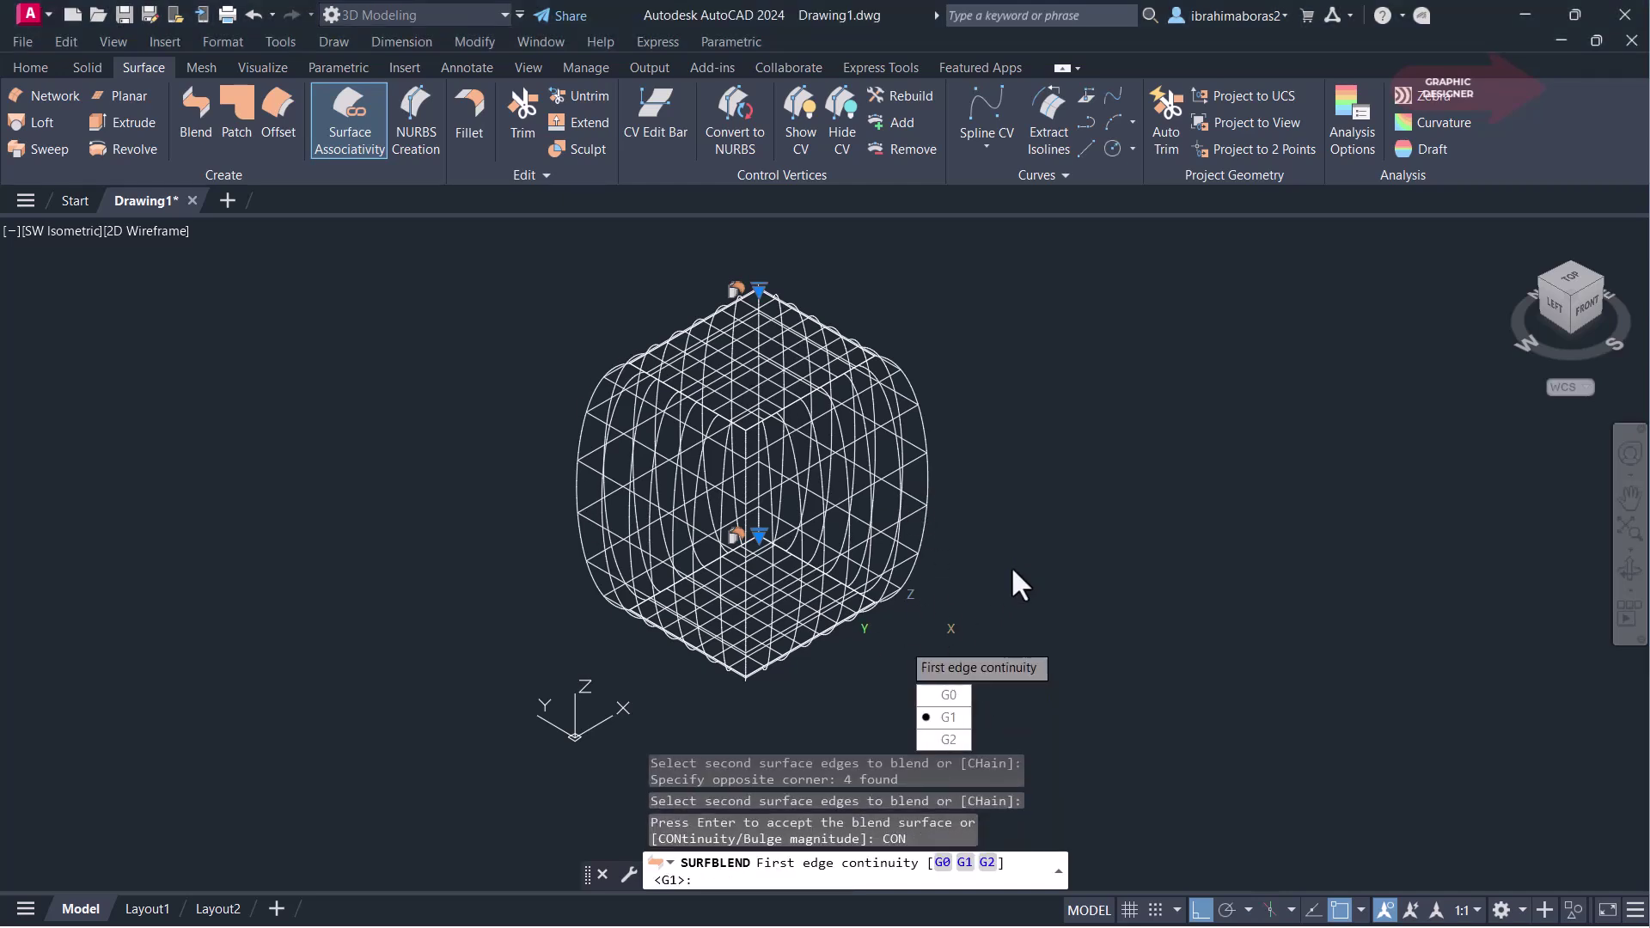
left_click(942, 698)
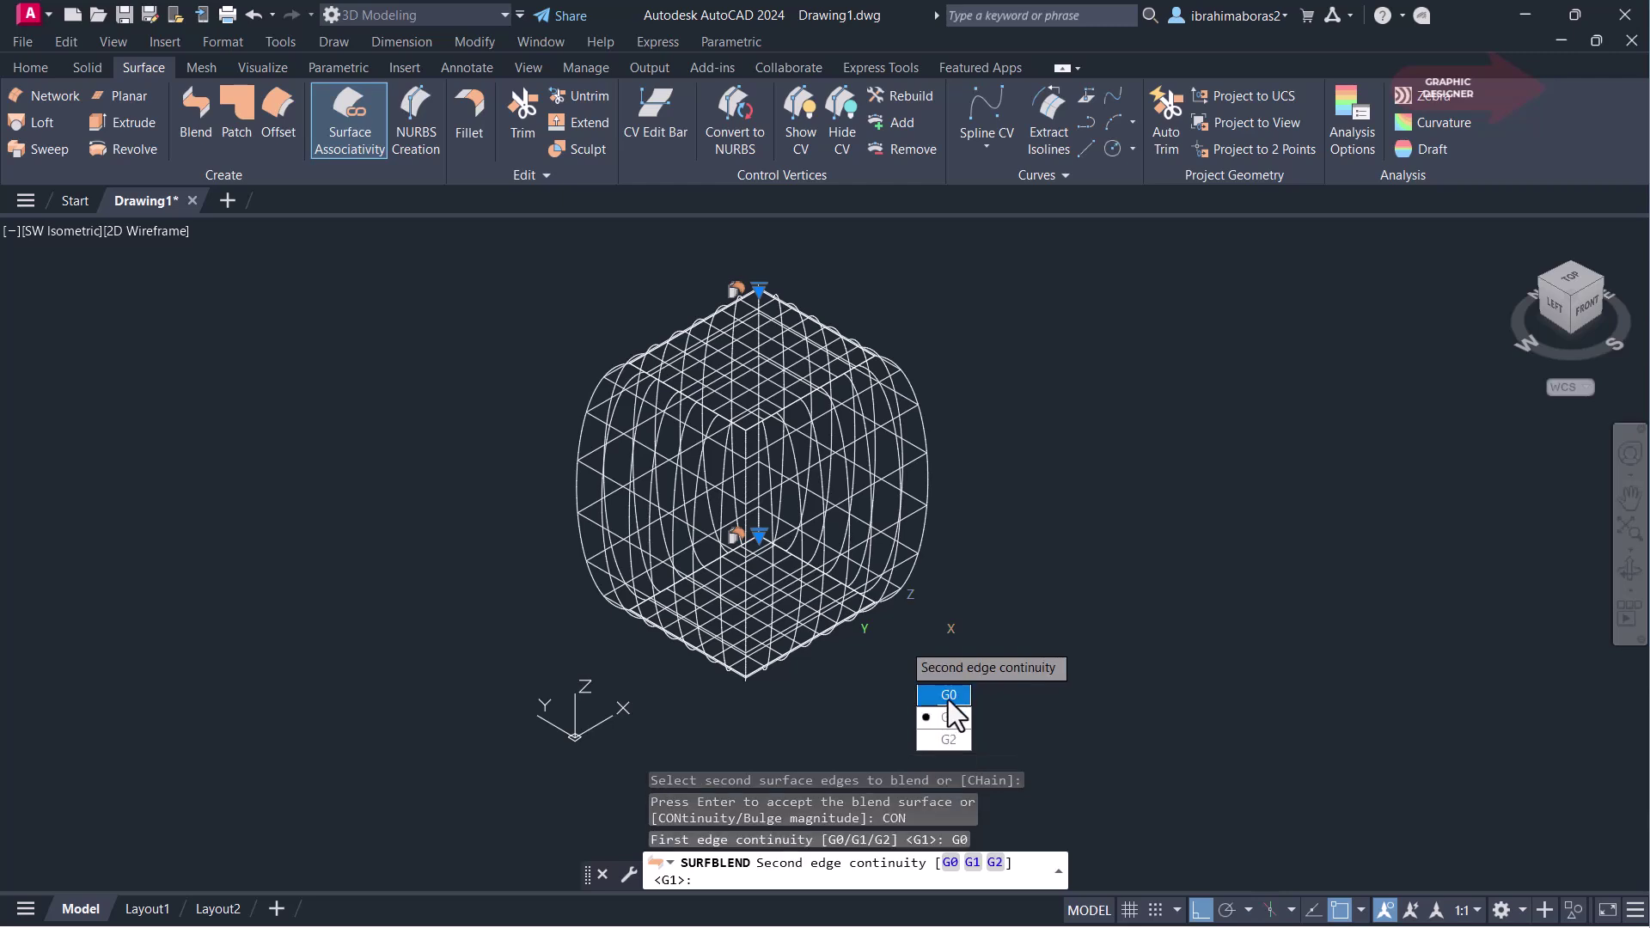
left_click(947, 699)
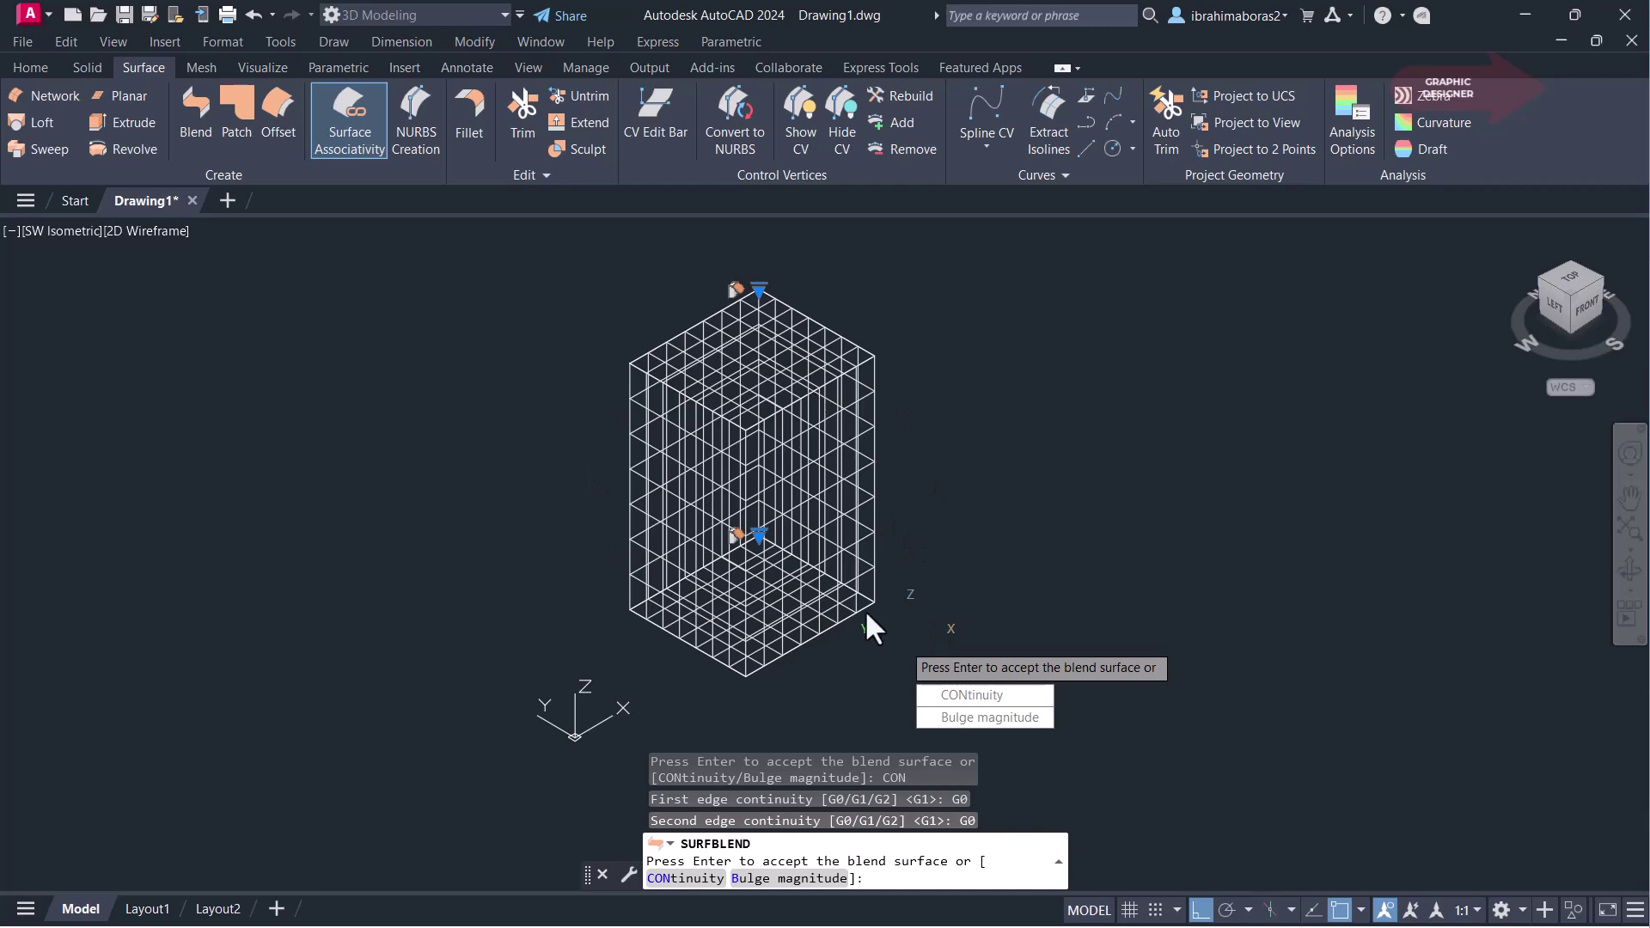
left_click(971, 694)
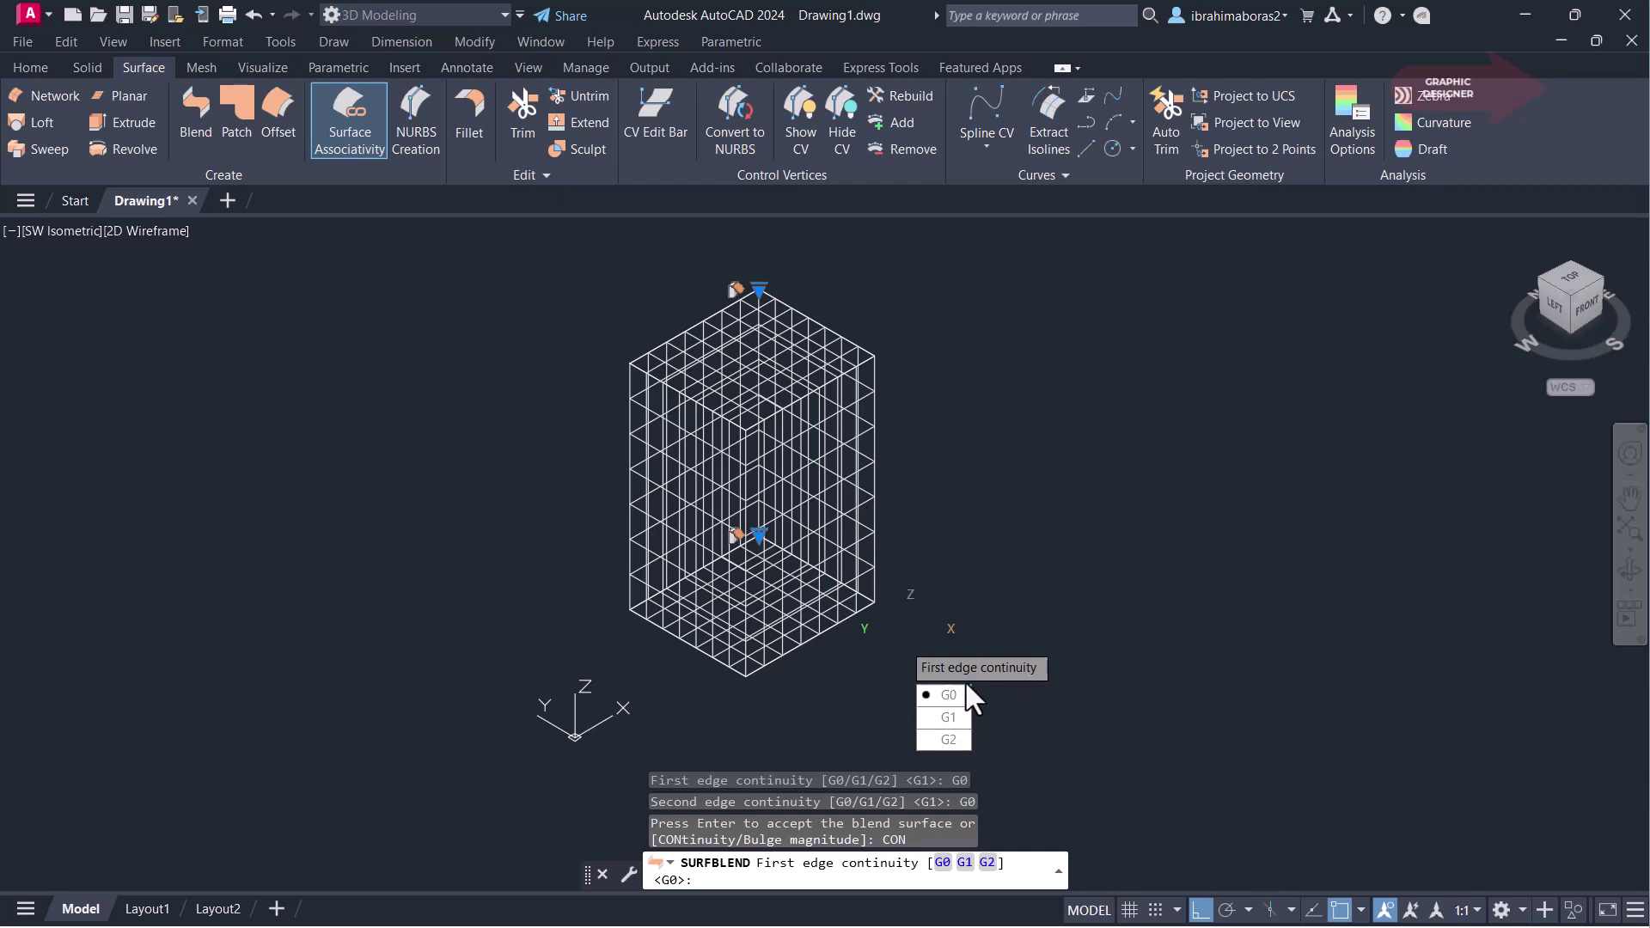
key("Return")
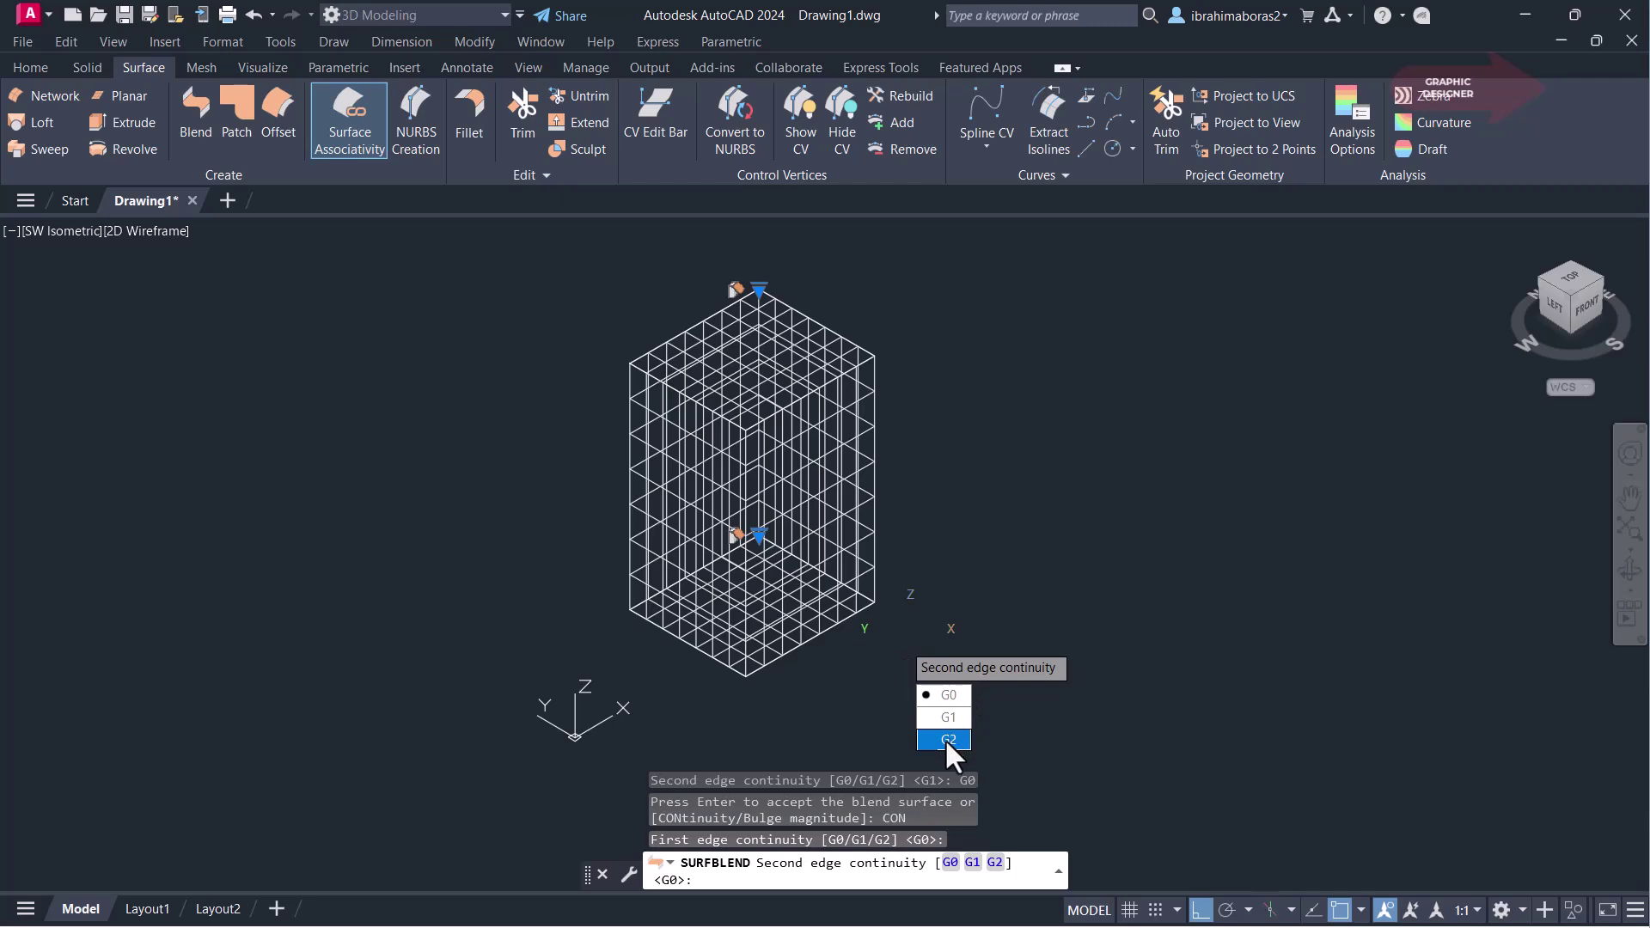
left_click(946, 739)
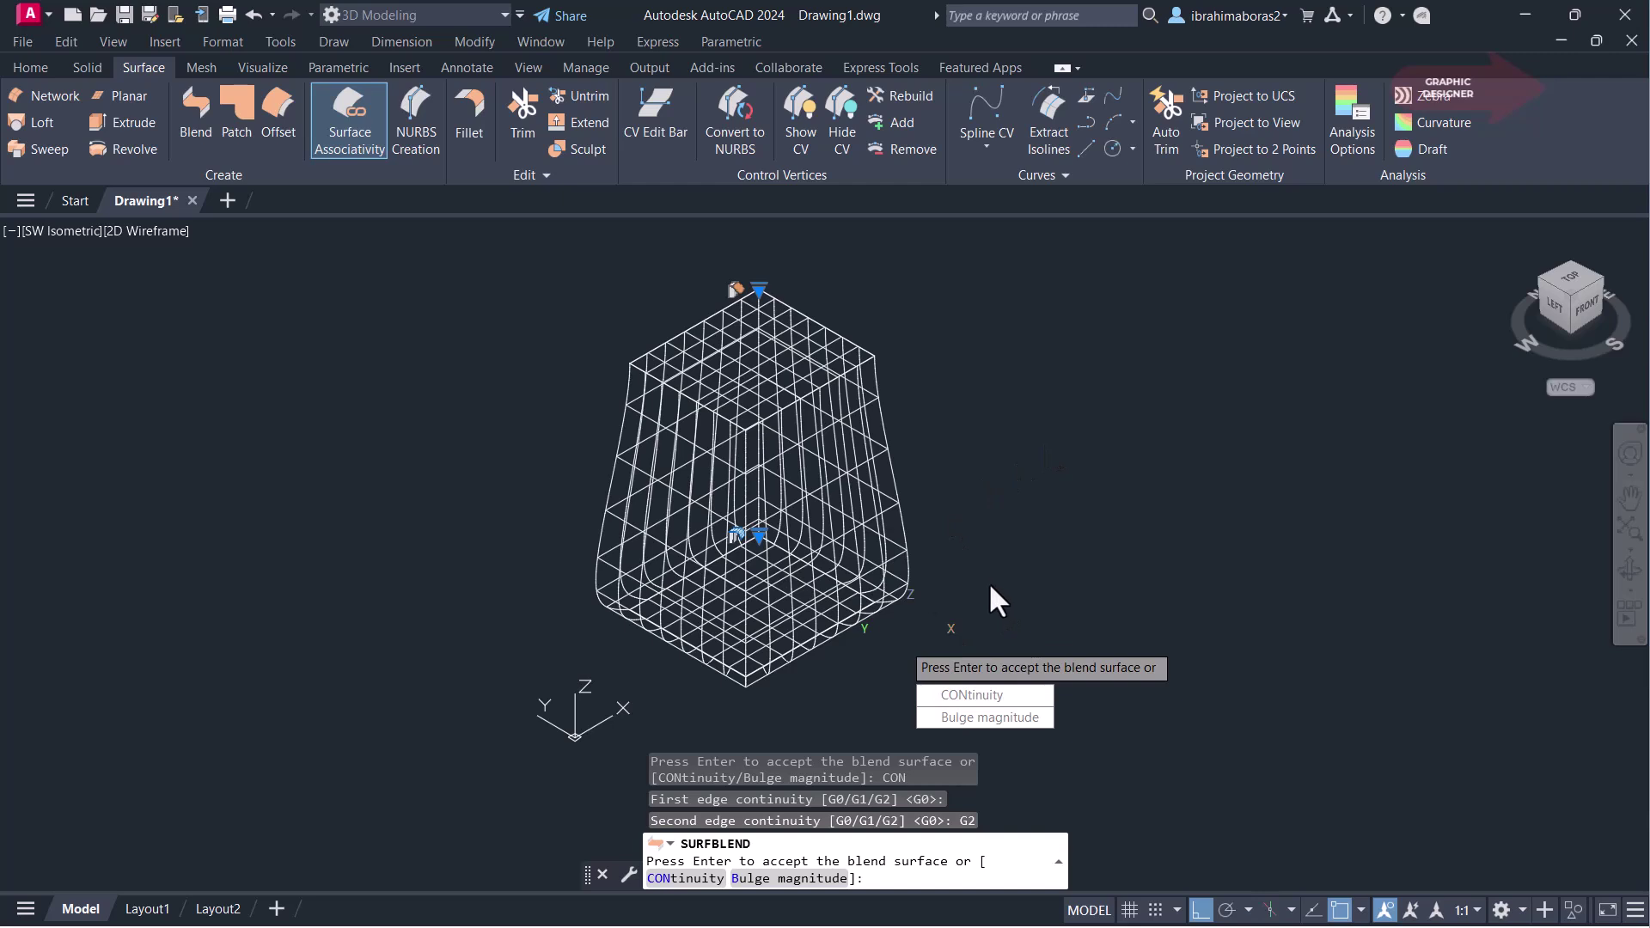
left_click(983, 715)
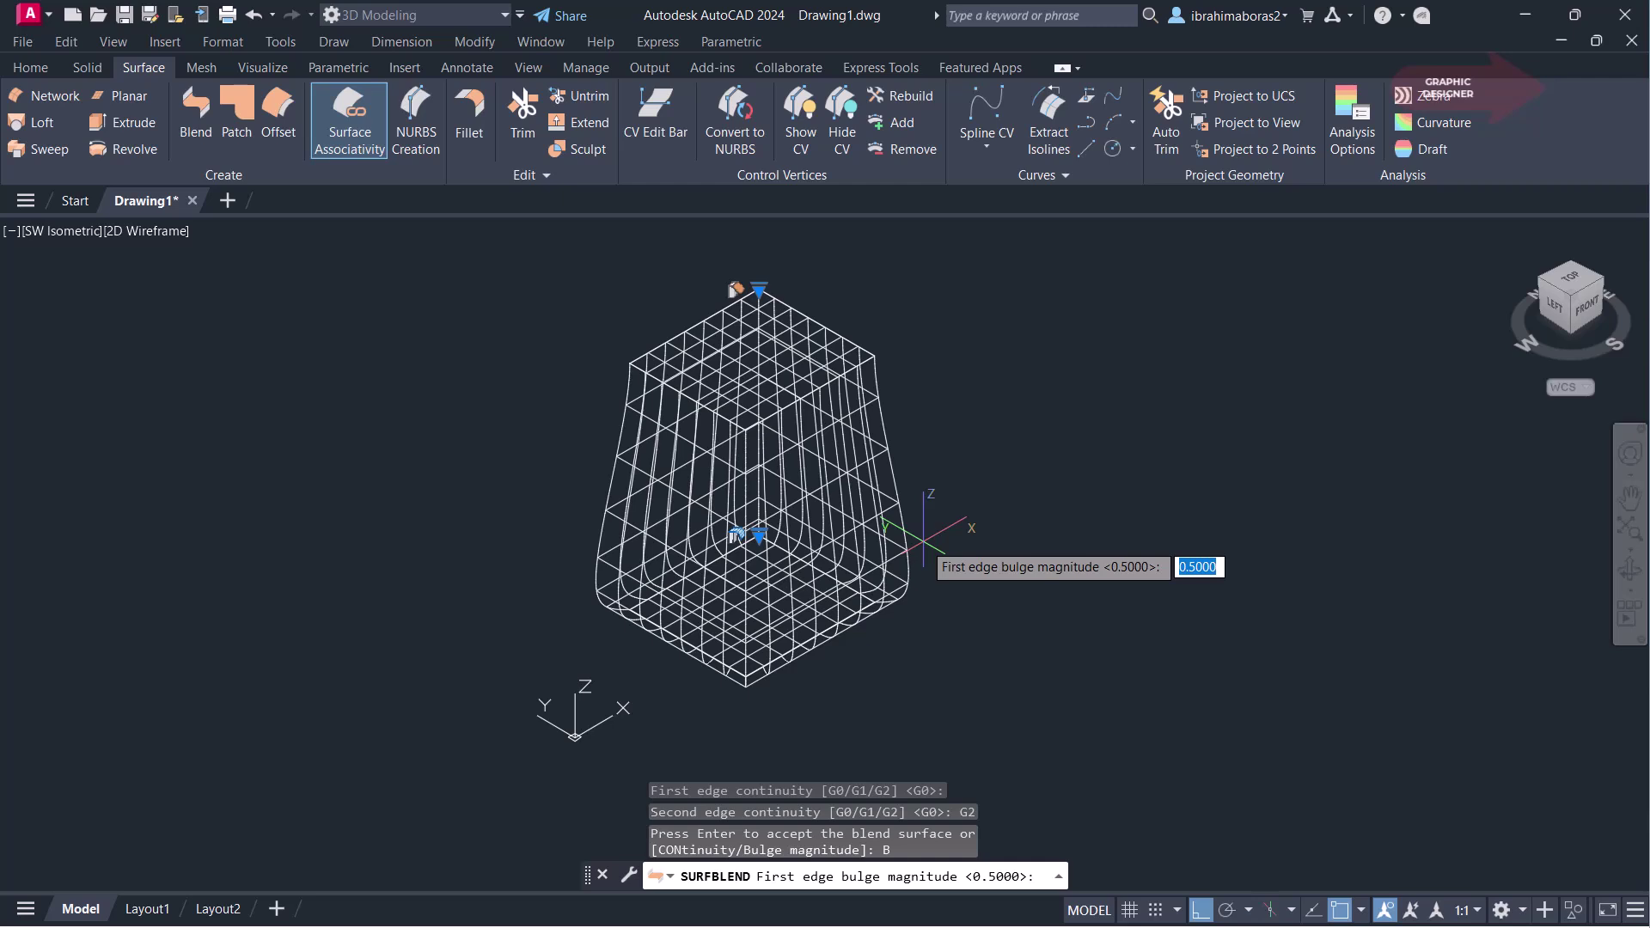
Keep the first-edge bulge at 0.5, set the second-edge bulge to 1, and accept the blend.
key("Return")
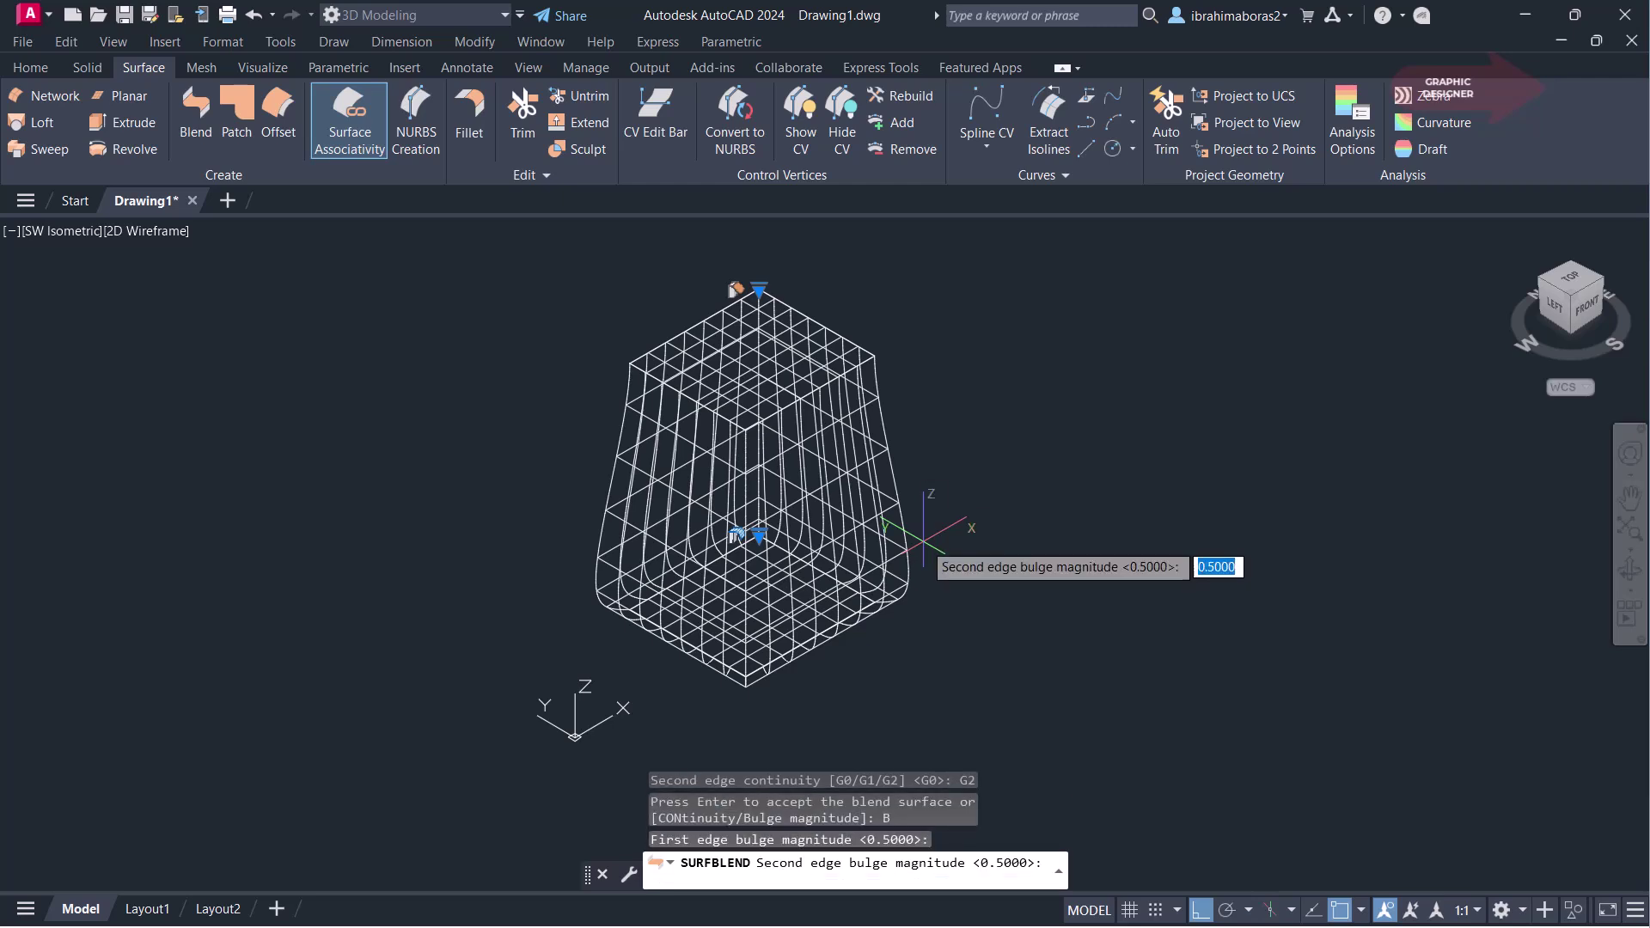
type("1")
key("Return")
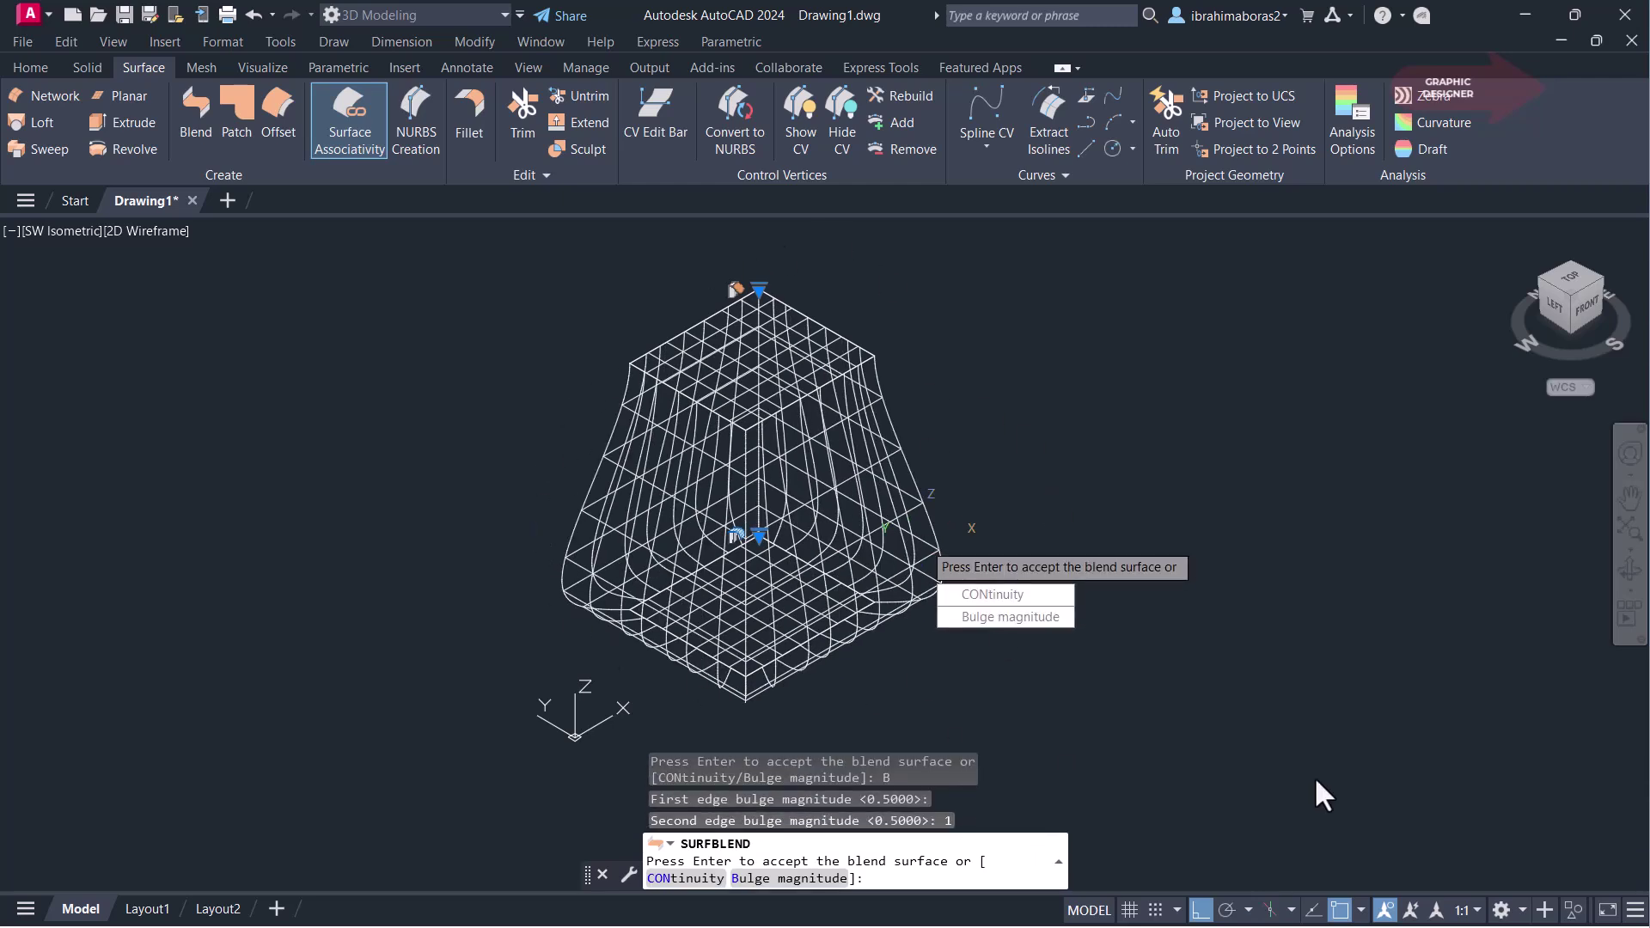
right_click(1002, 382)
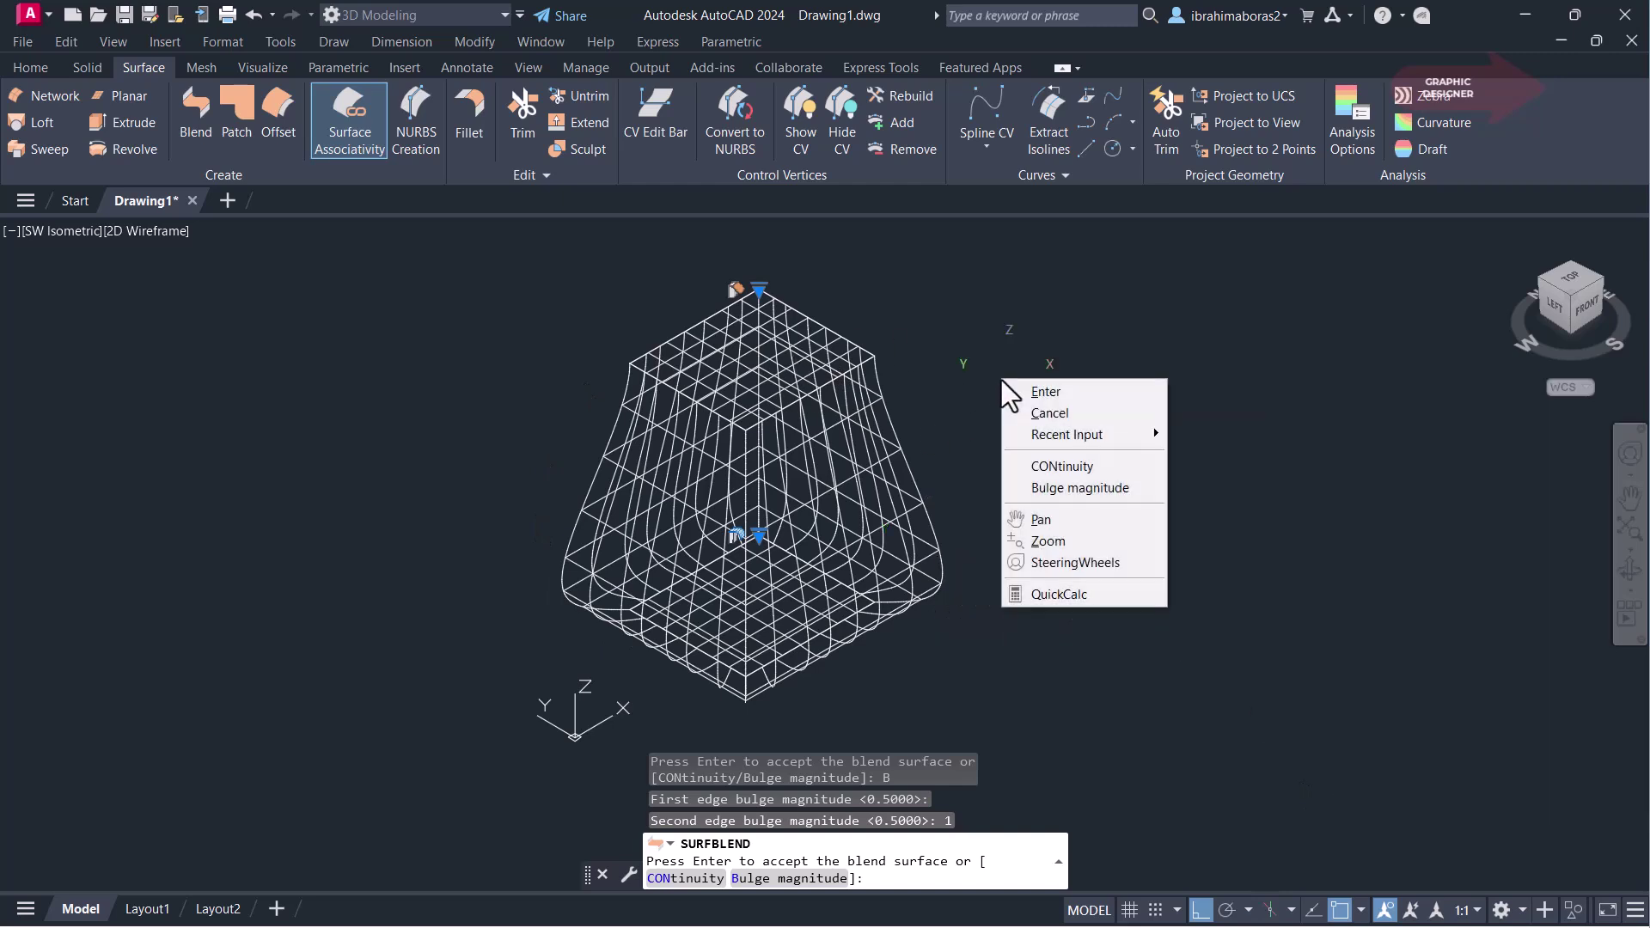
left_click(1068, 391)
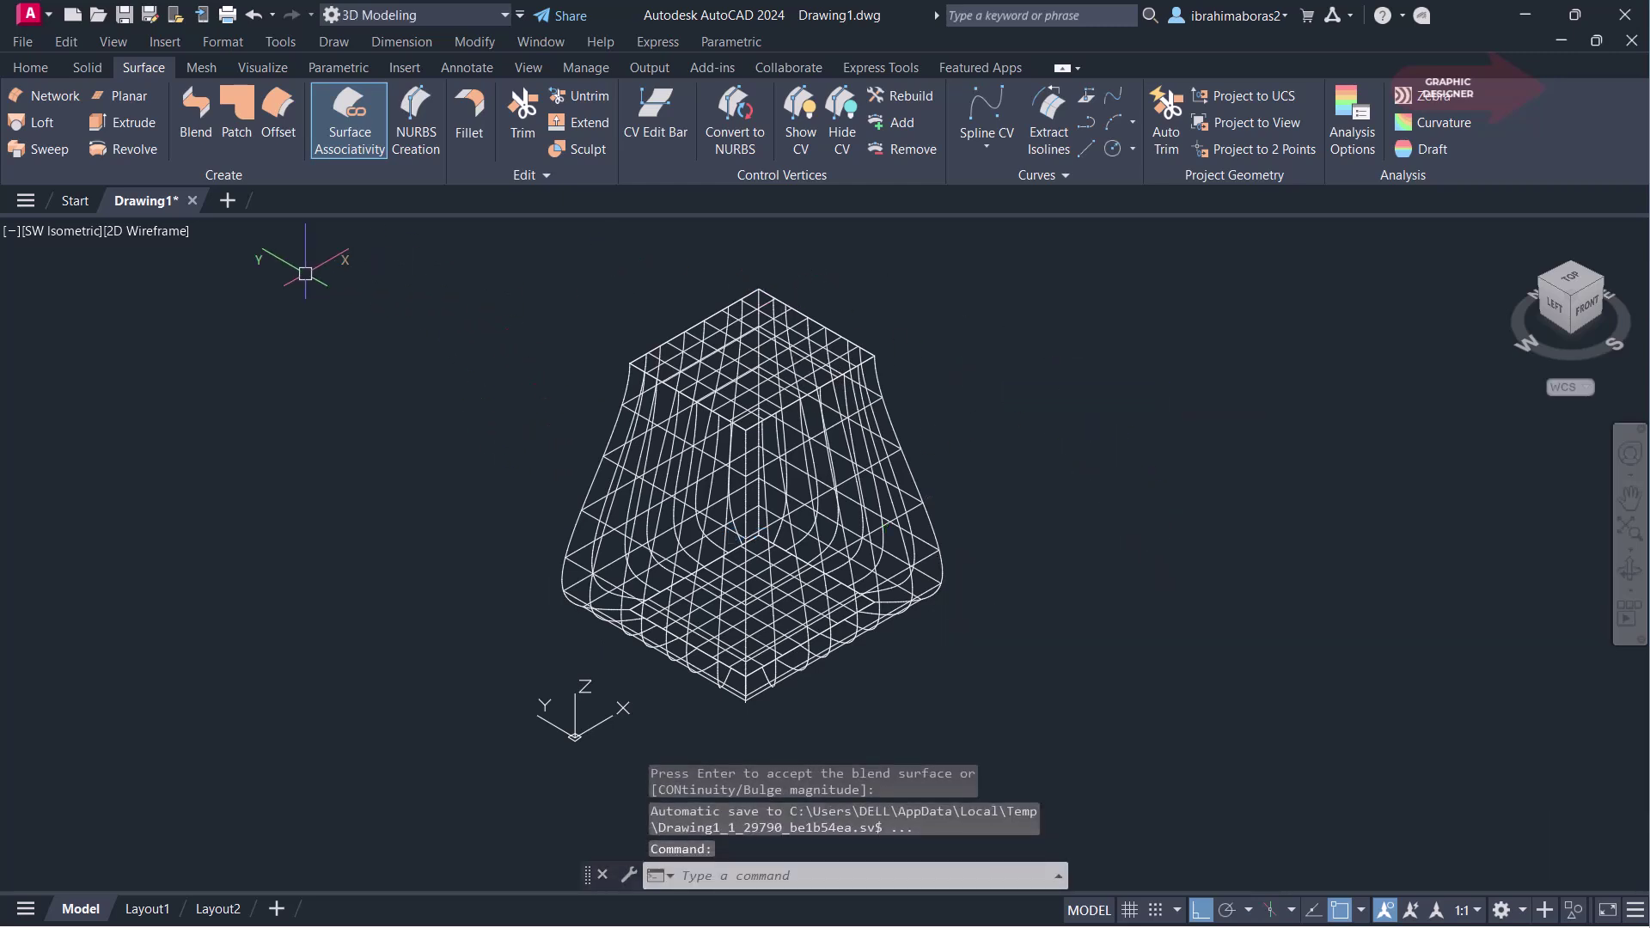
Switch the viewport to the Shaded visual style and select the blend surface.
left_click(168, 229)
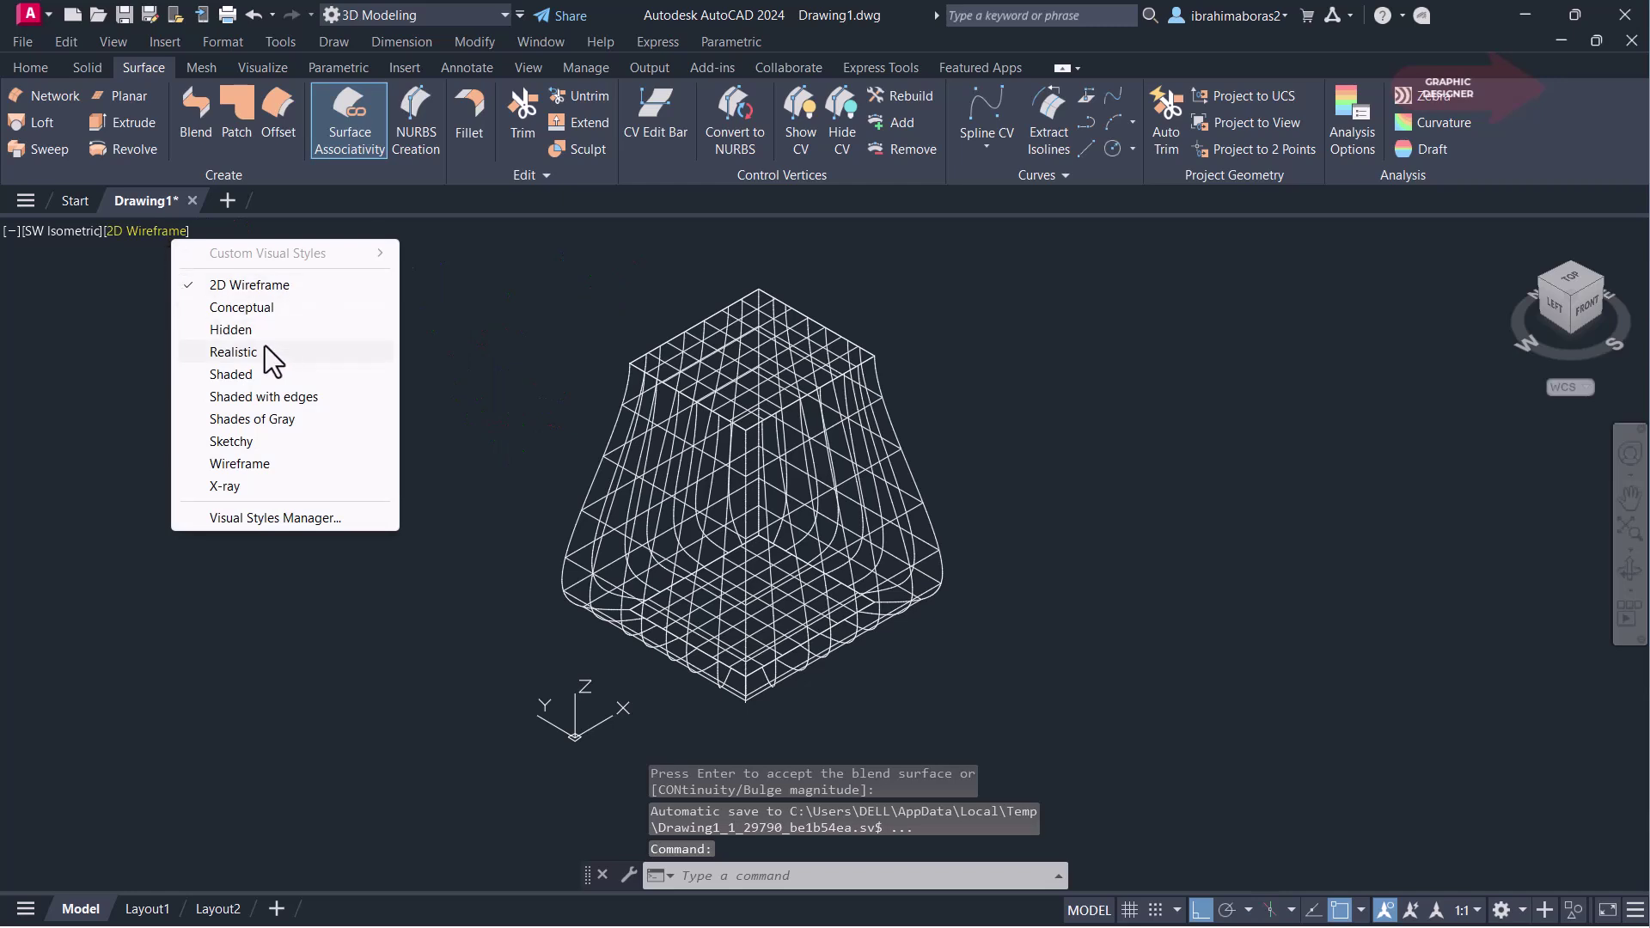
left_click(246, 370)
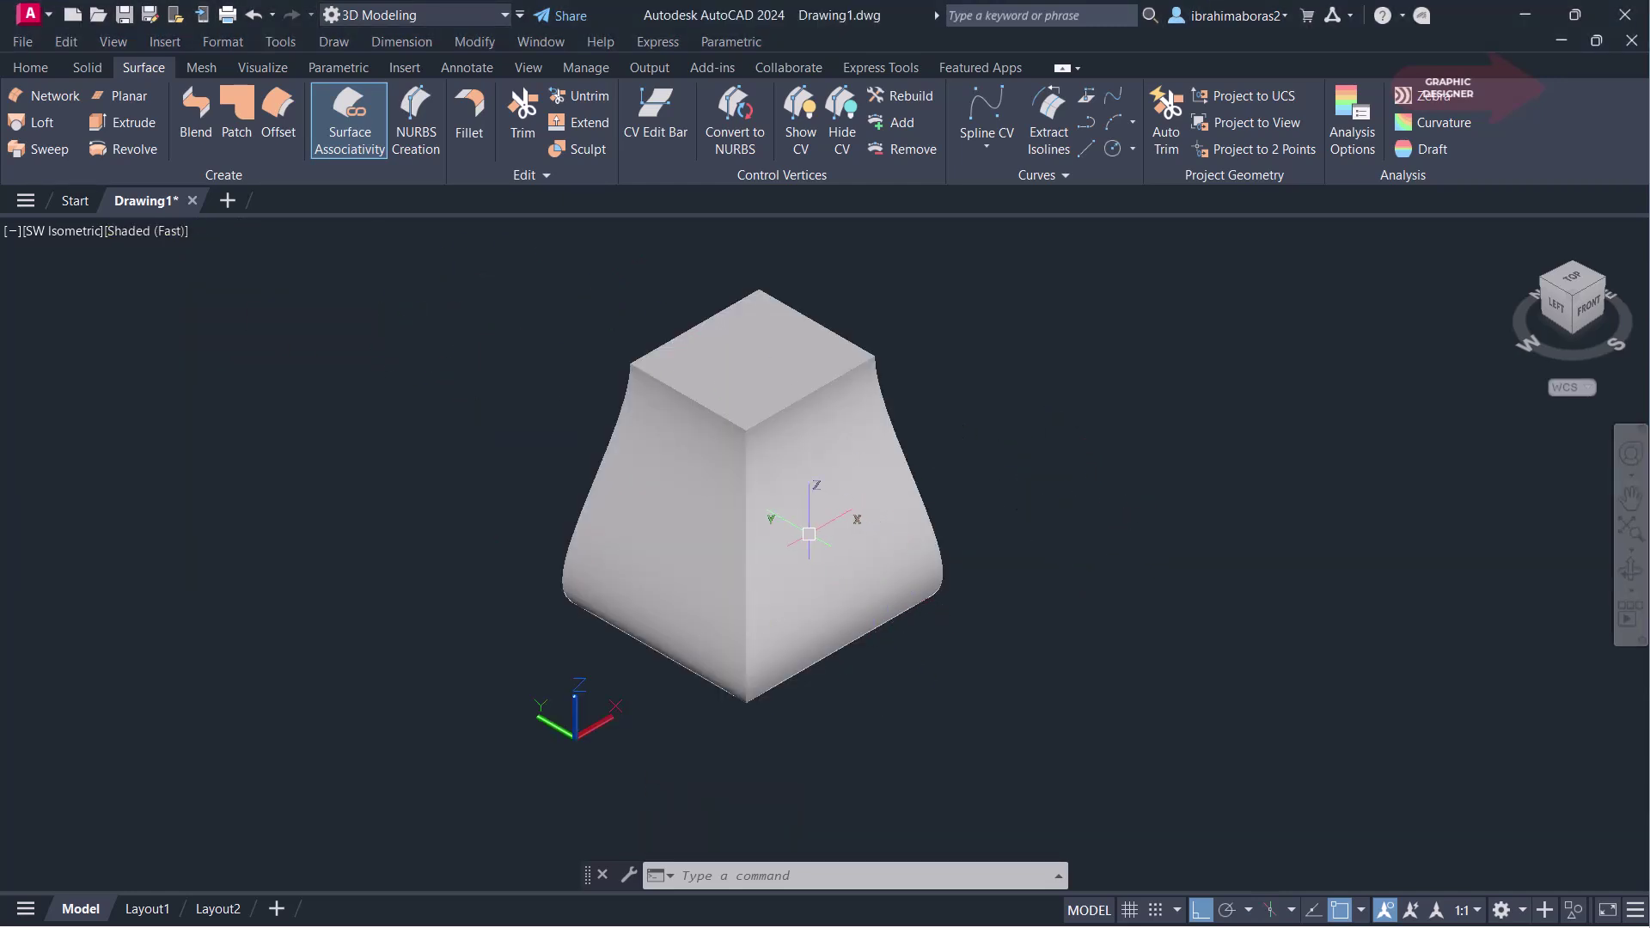
left_click(786, 516)
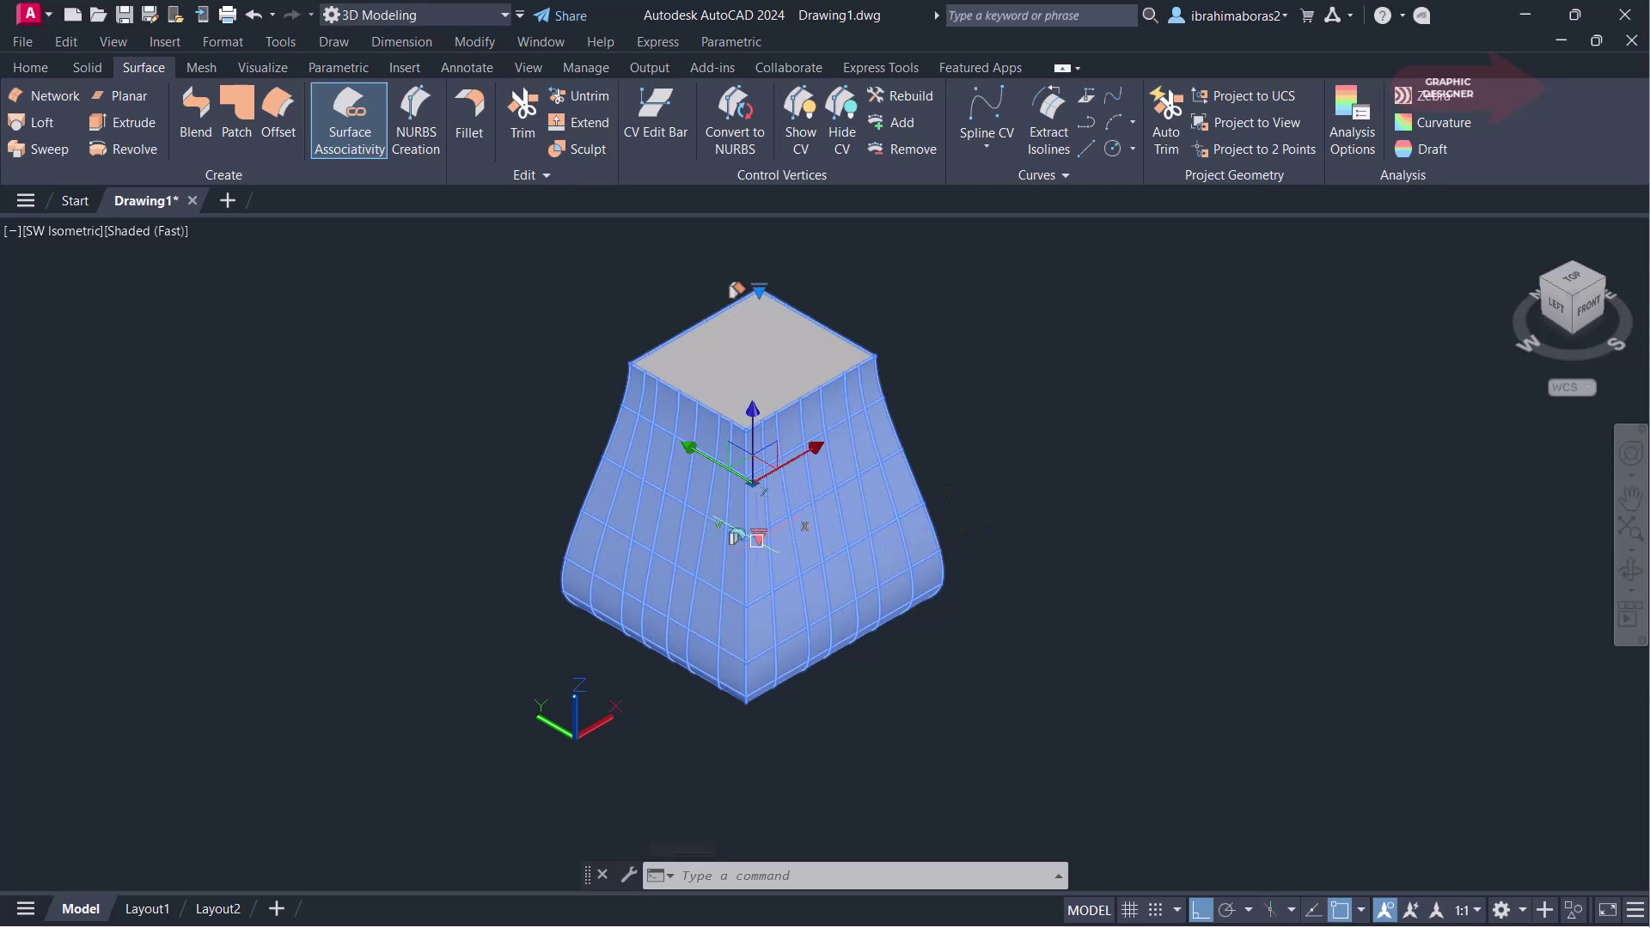
left_click(757, 538)
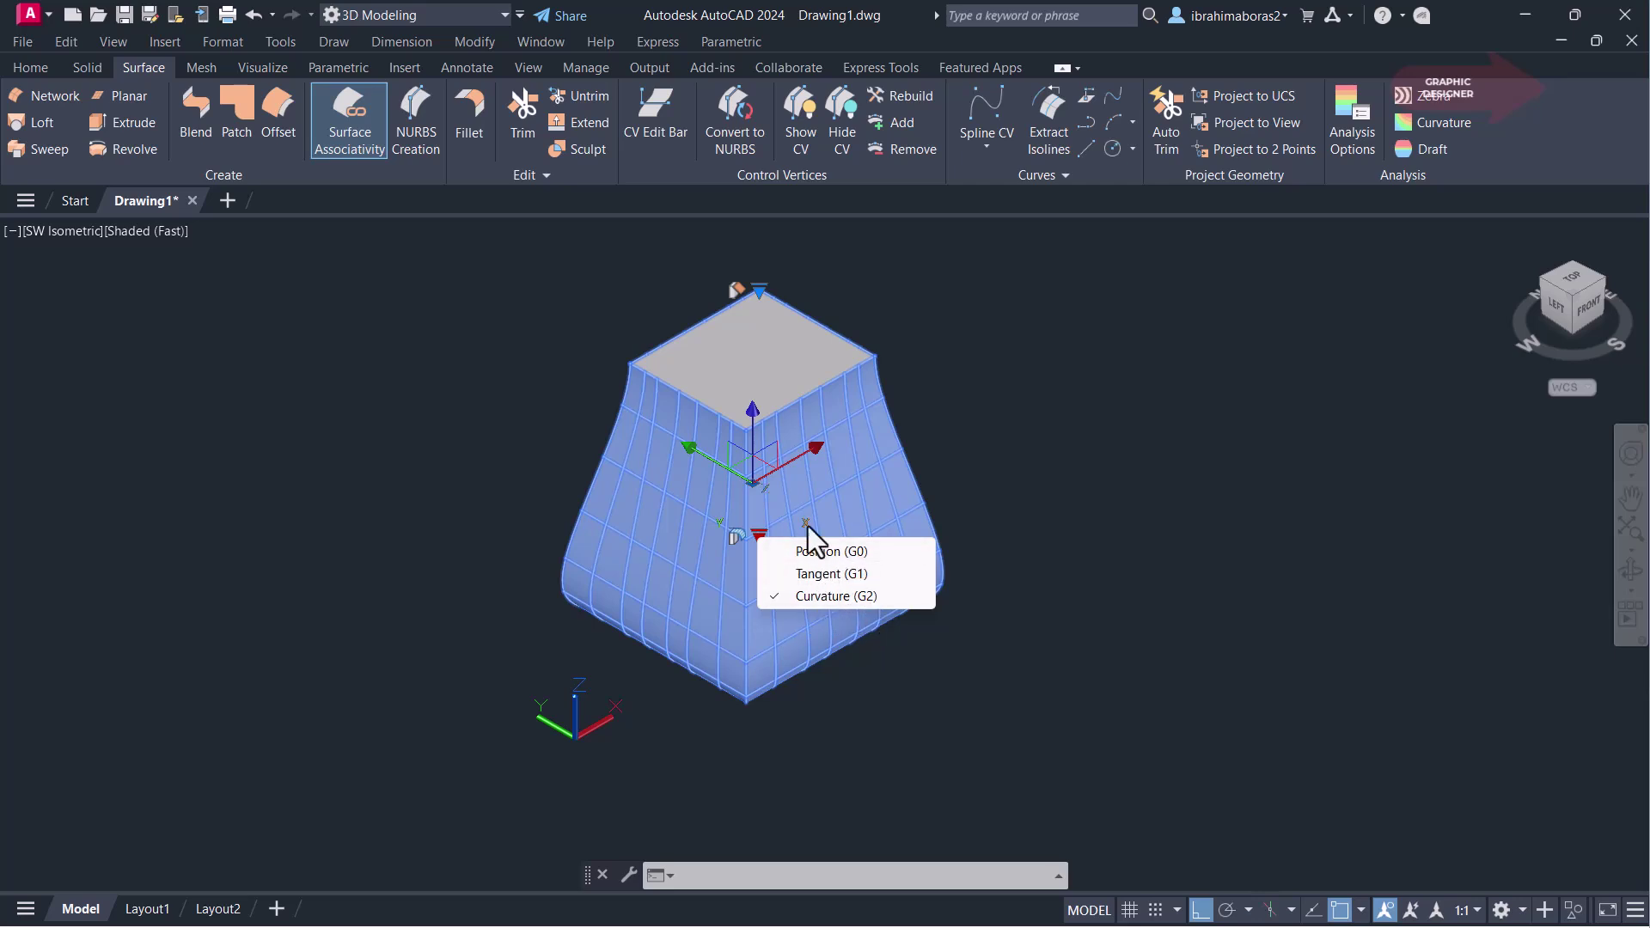
left_click(863, 554)
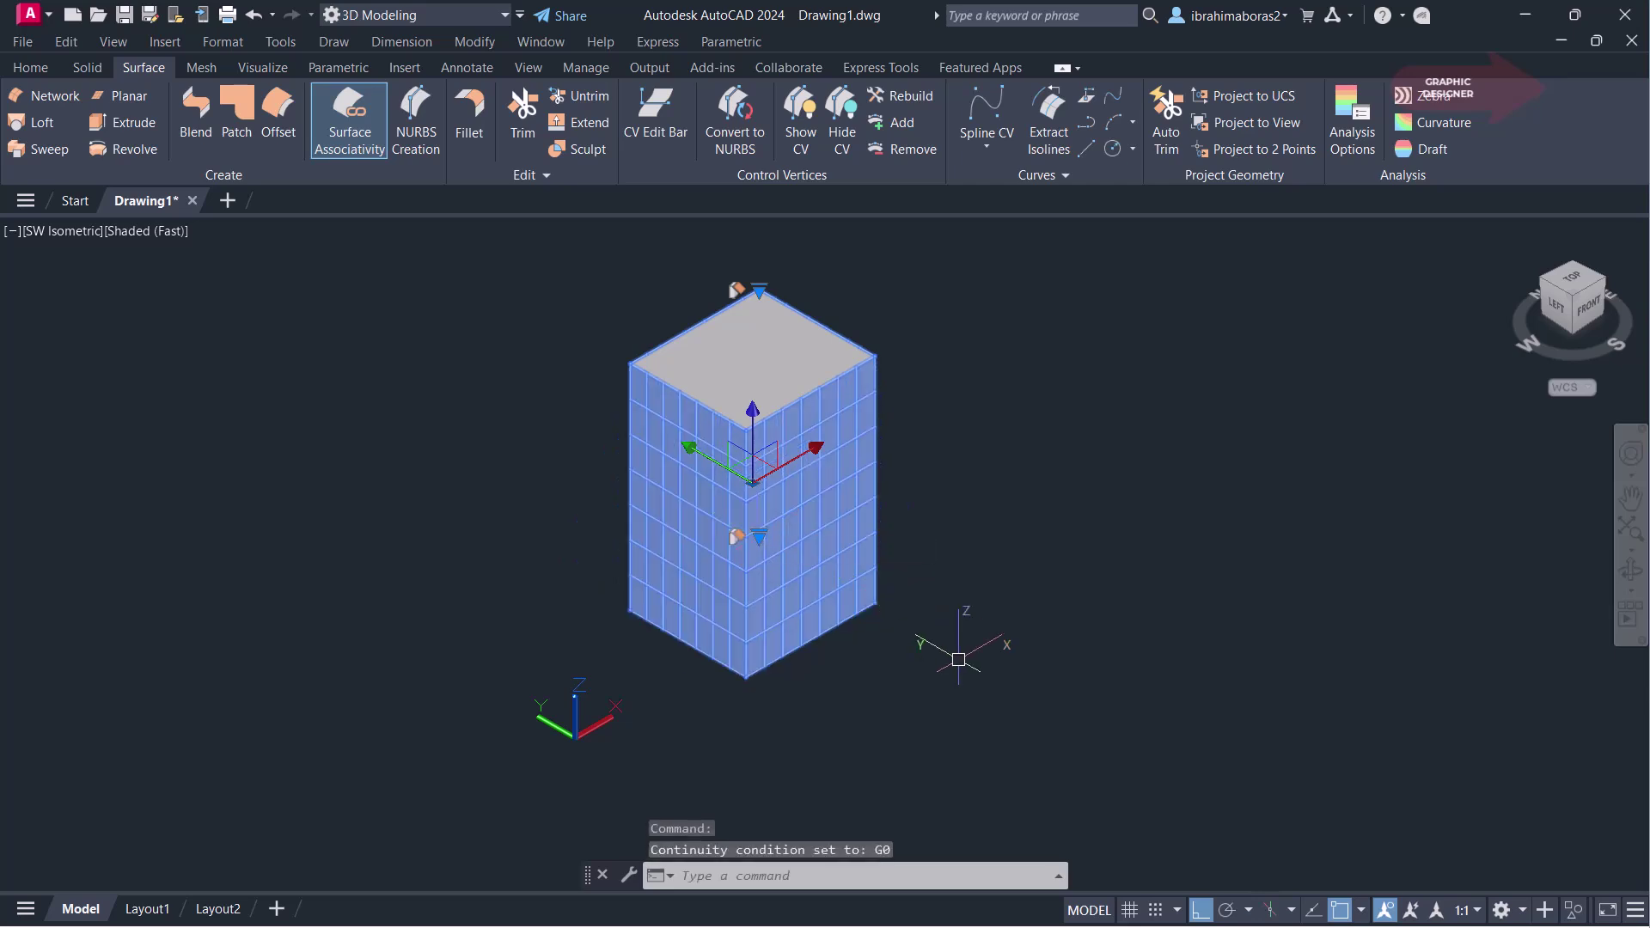
left_click(762, 538)
left_click(838, 580)
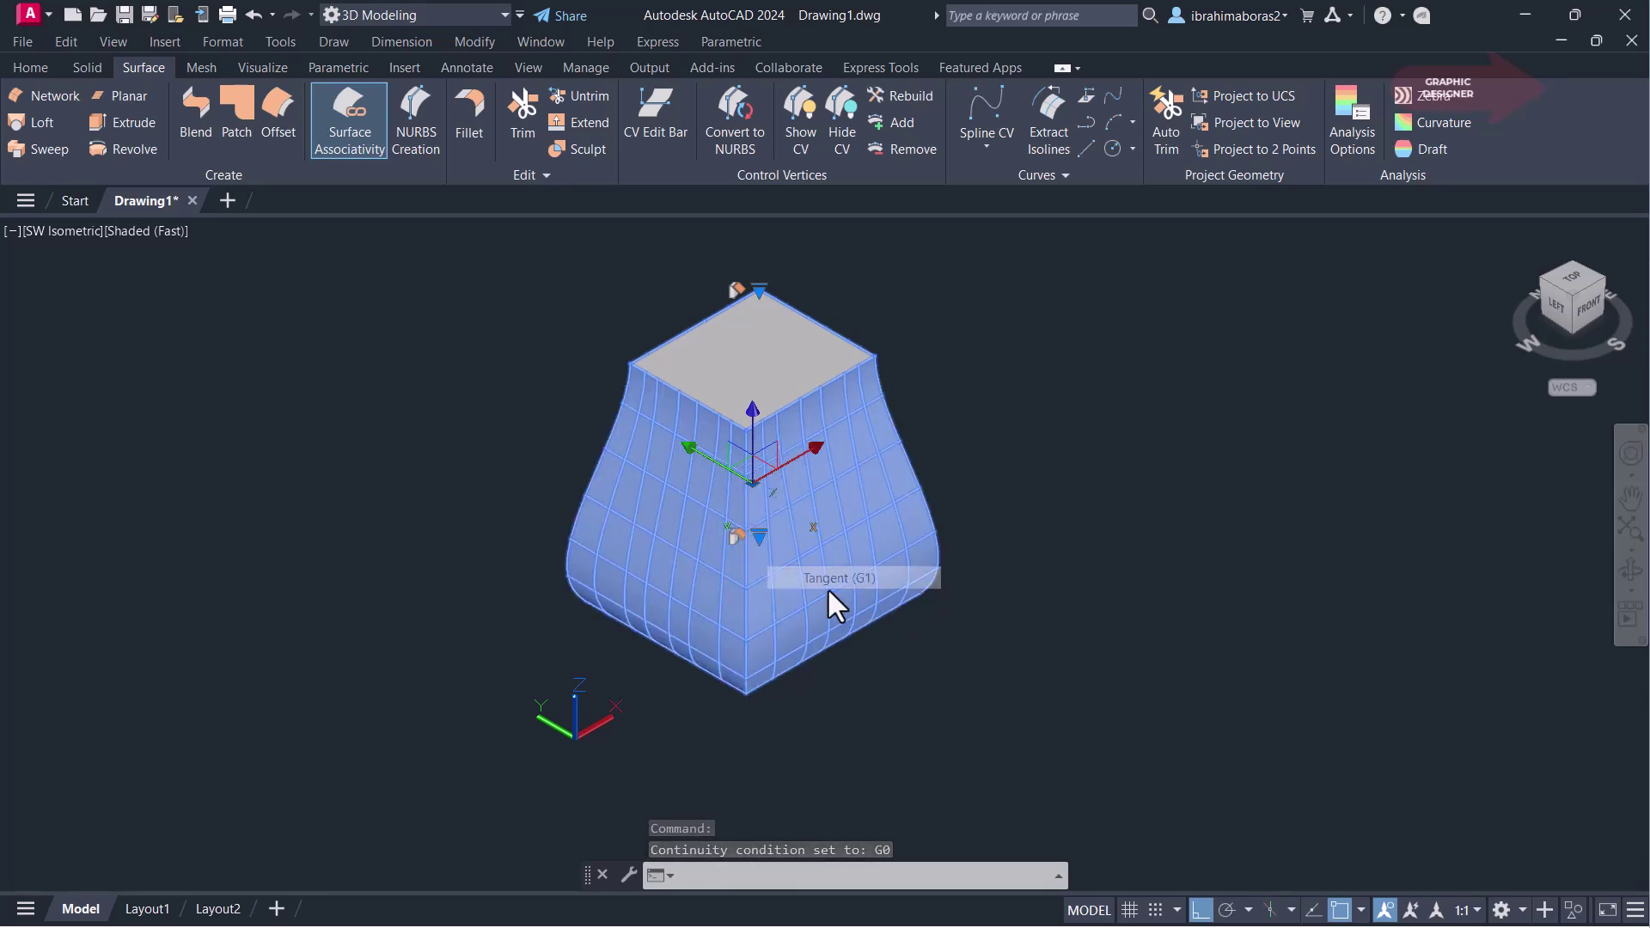
left_click(737, 537)
left_click(885, 601)
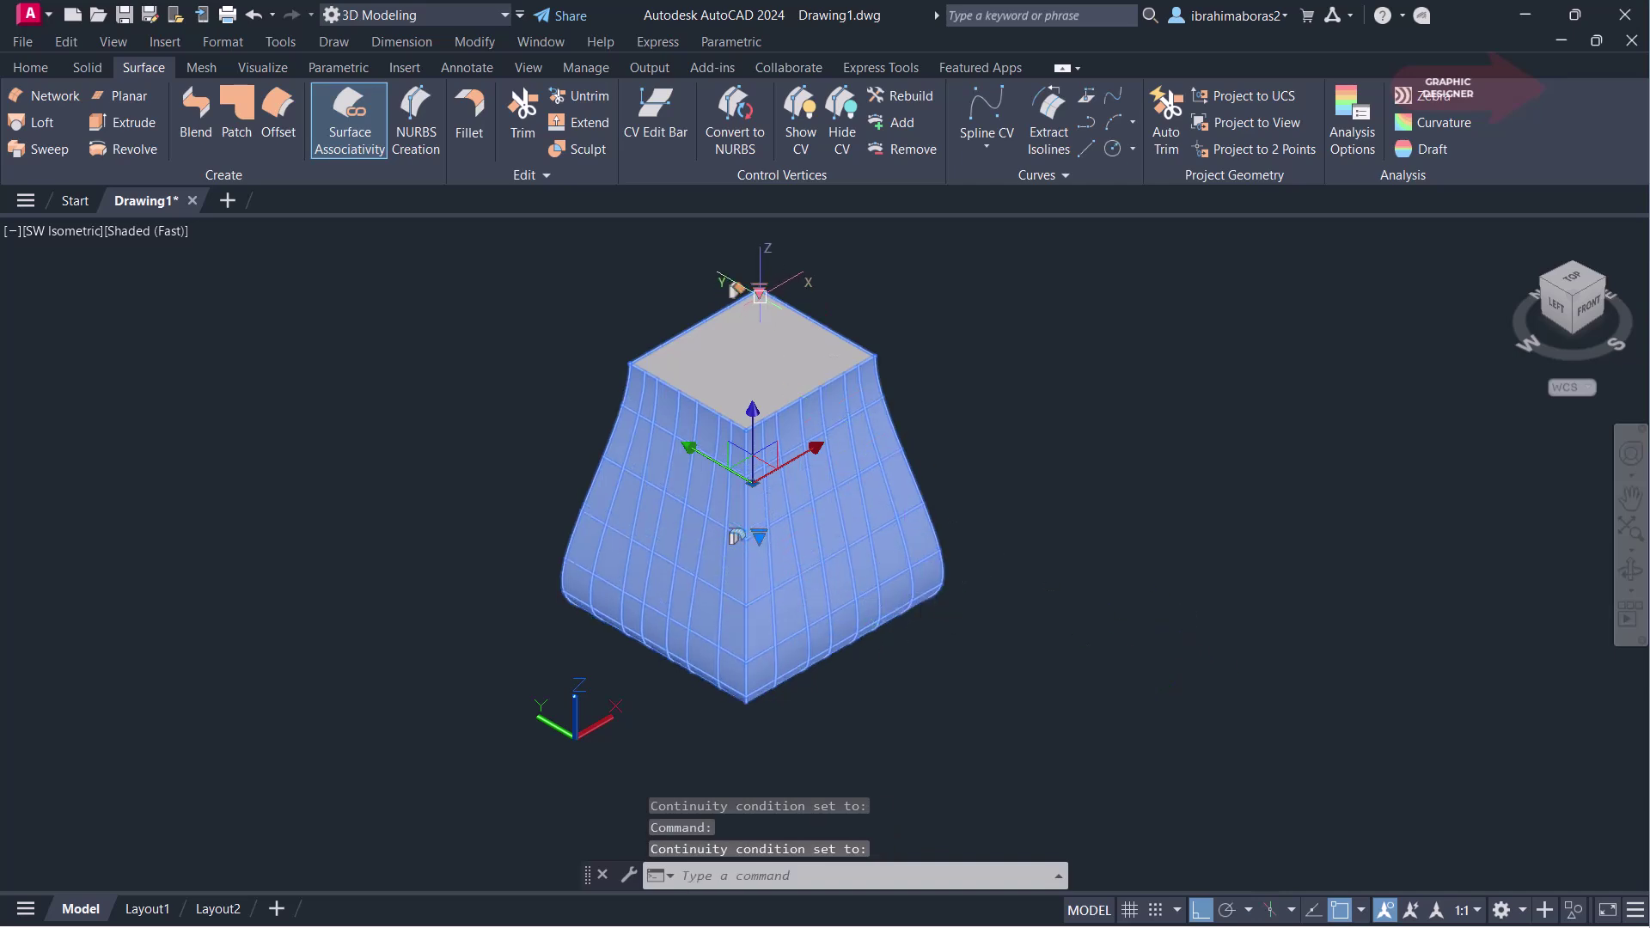
Change the blend's top-edge continuity from G0 to Tangent (G1), then Curvature (G2), and reselect it.
left_click(760, 292)
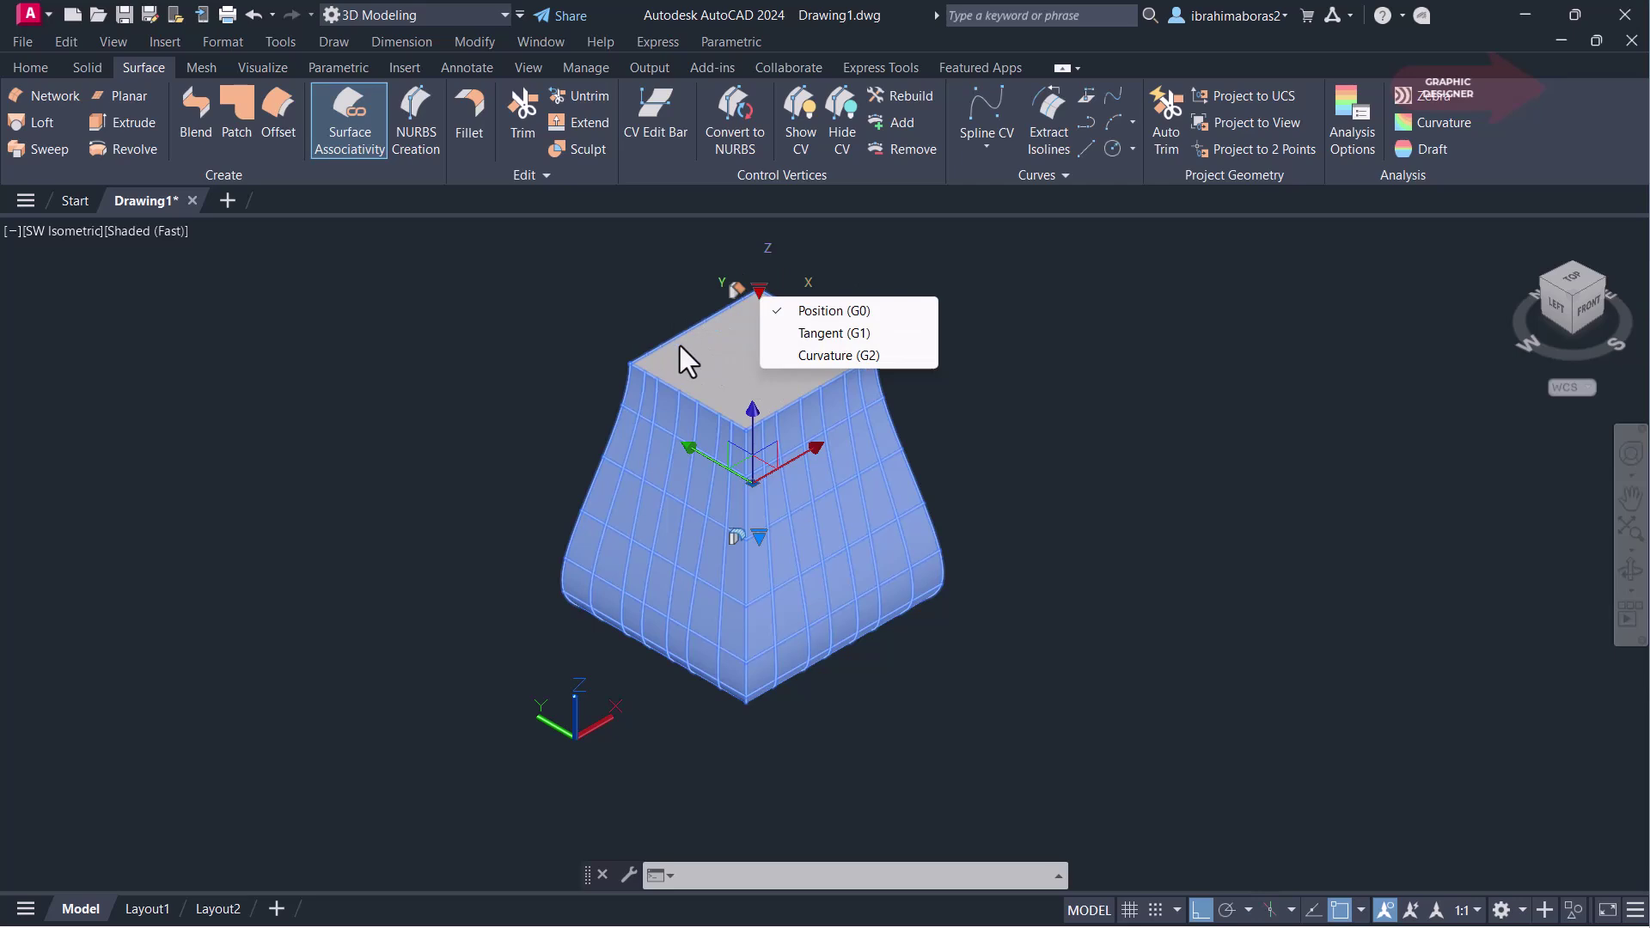
left_click(862, 314)
left_click(760, 291)
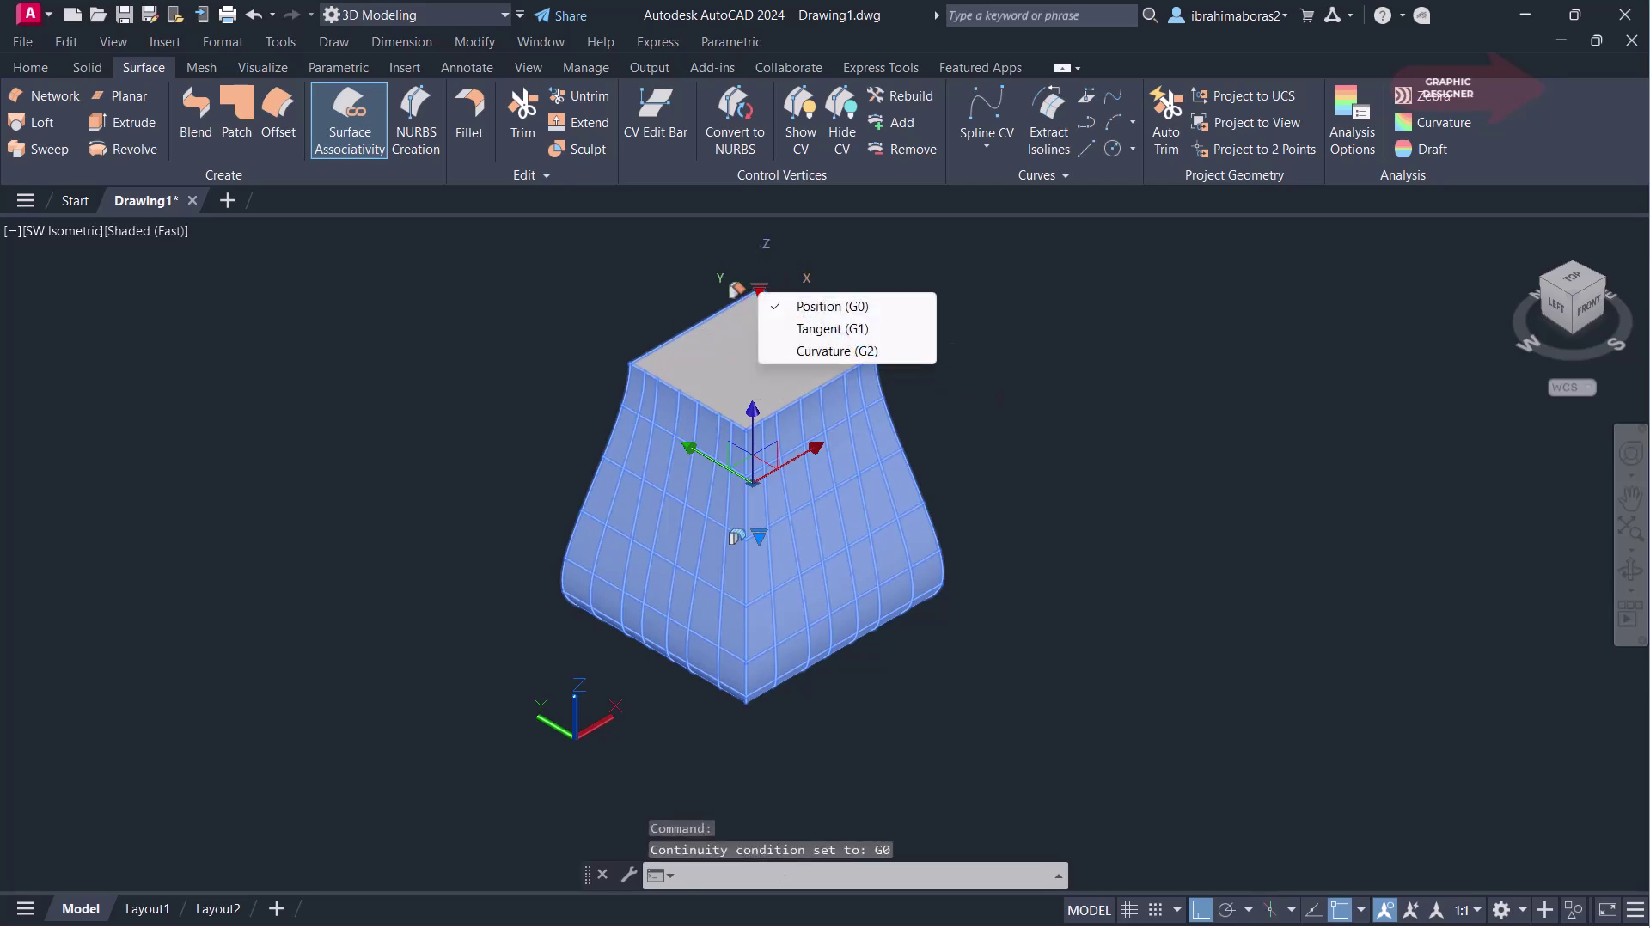
left_click(847, 331)
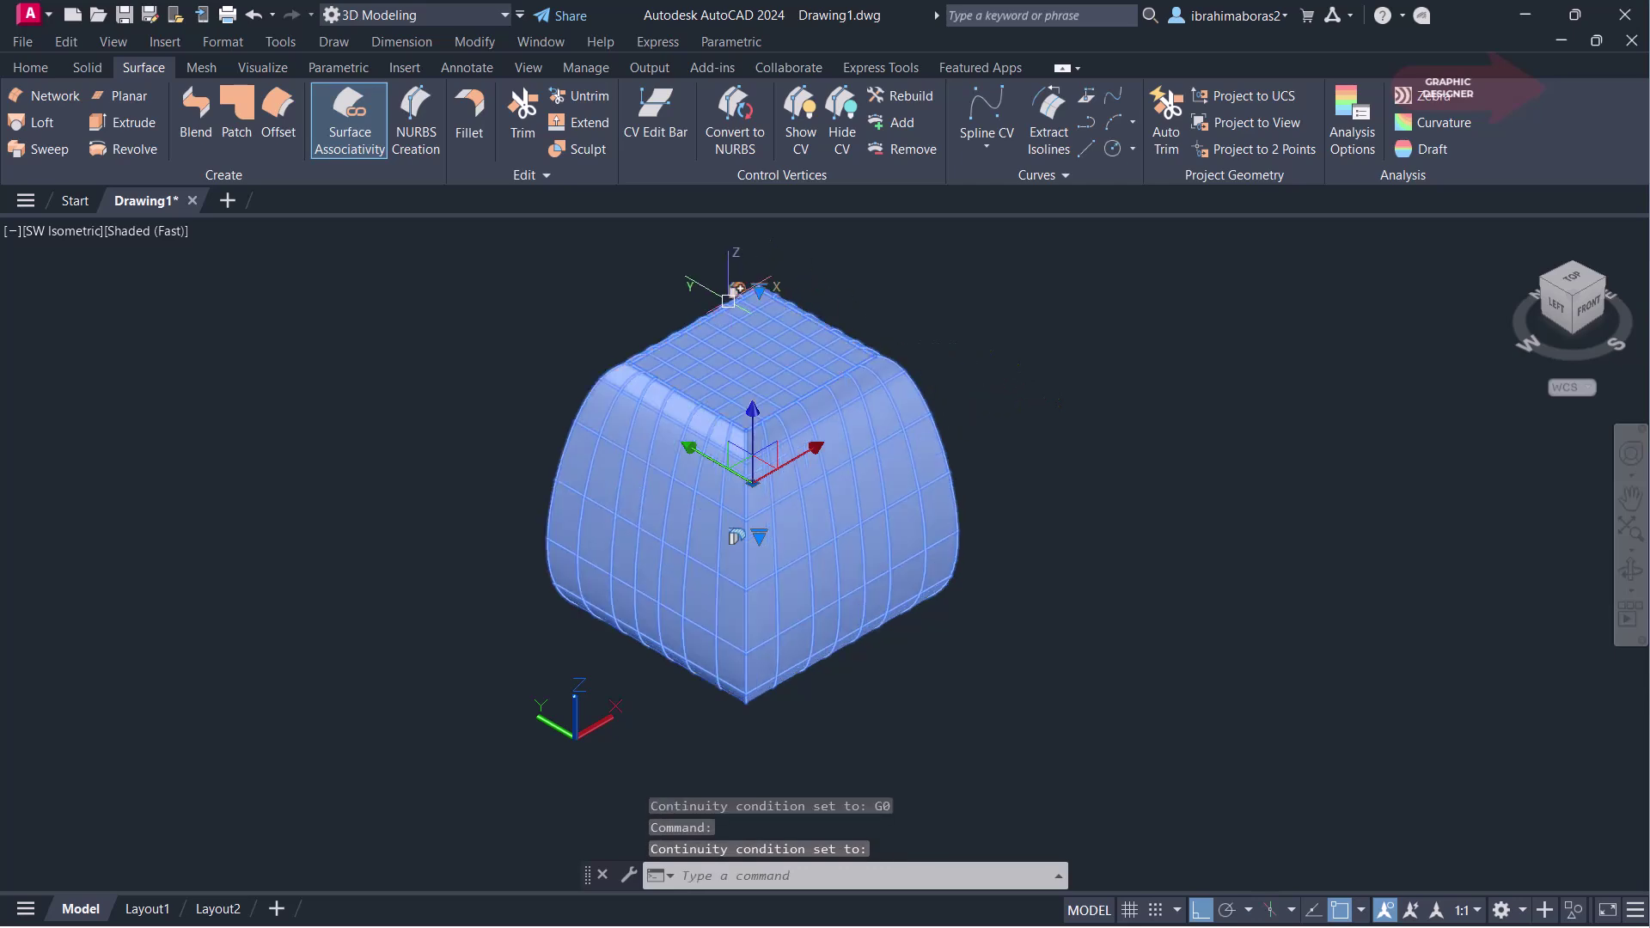
left_click(759, 291)
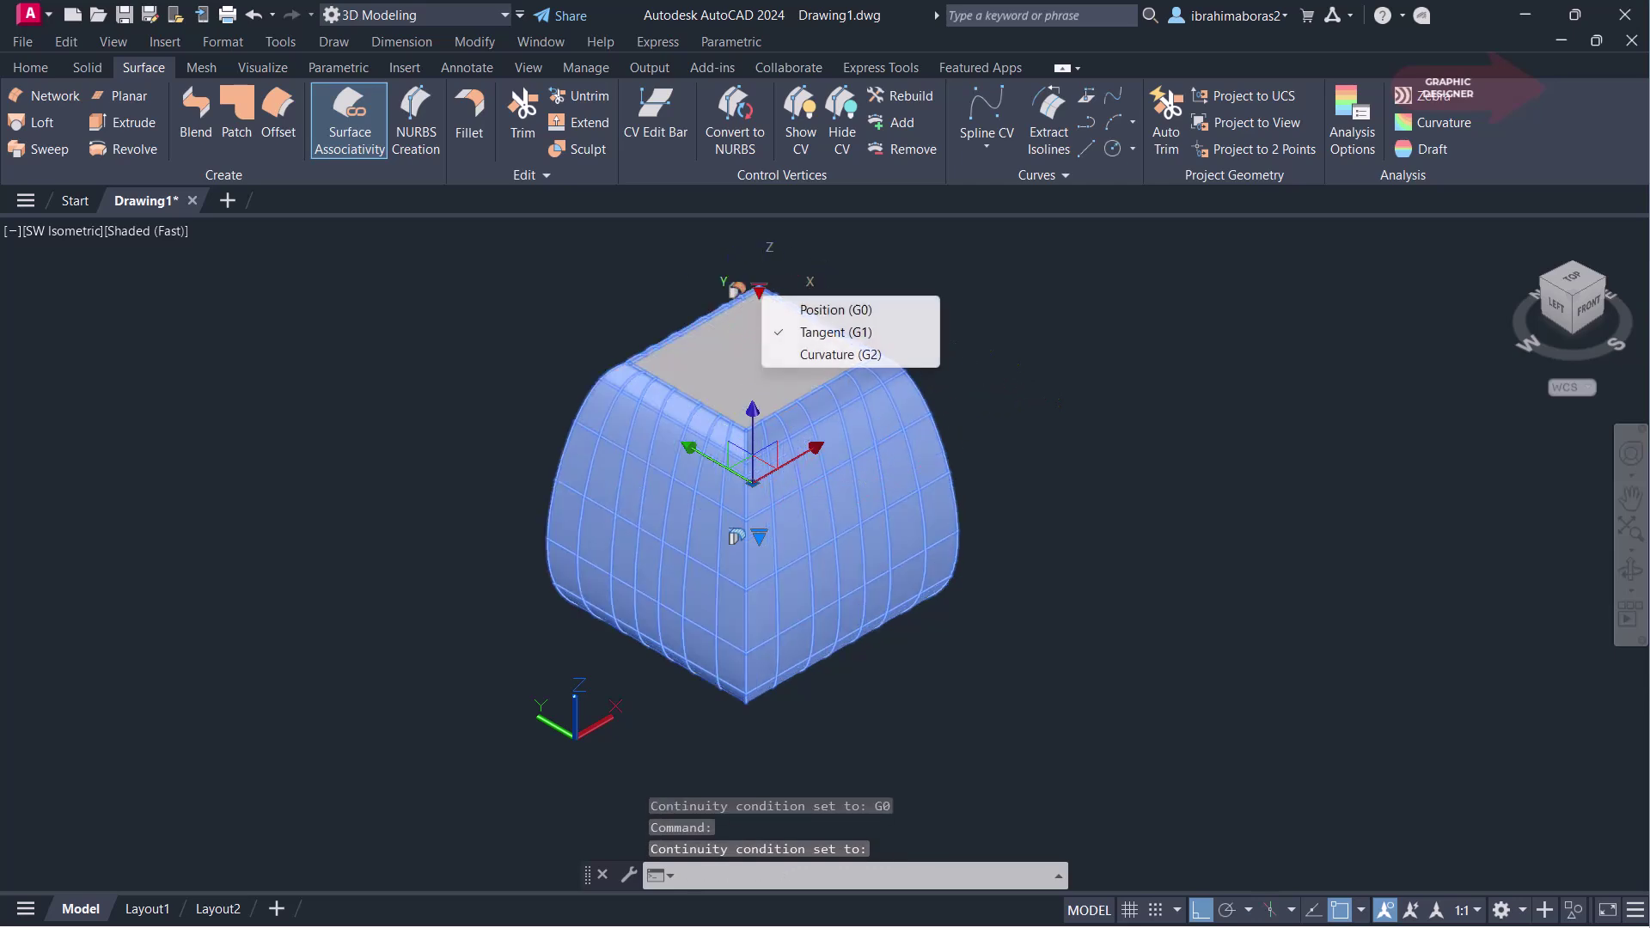
left_click(871, 356)
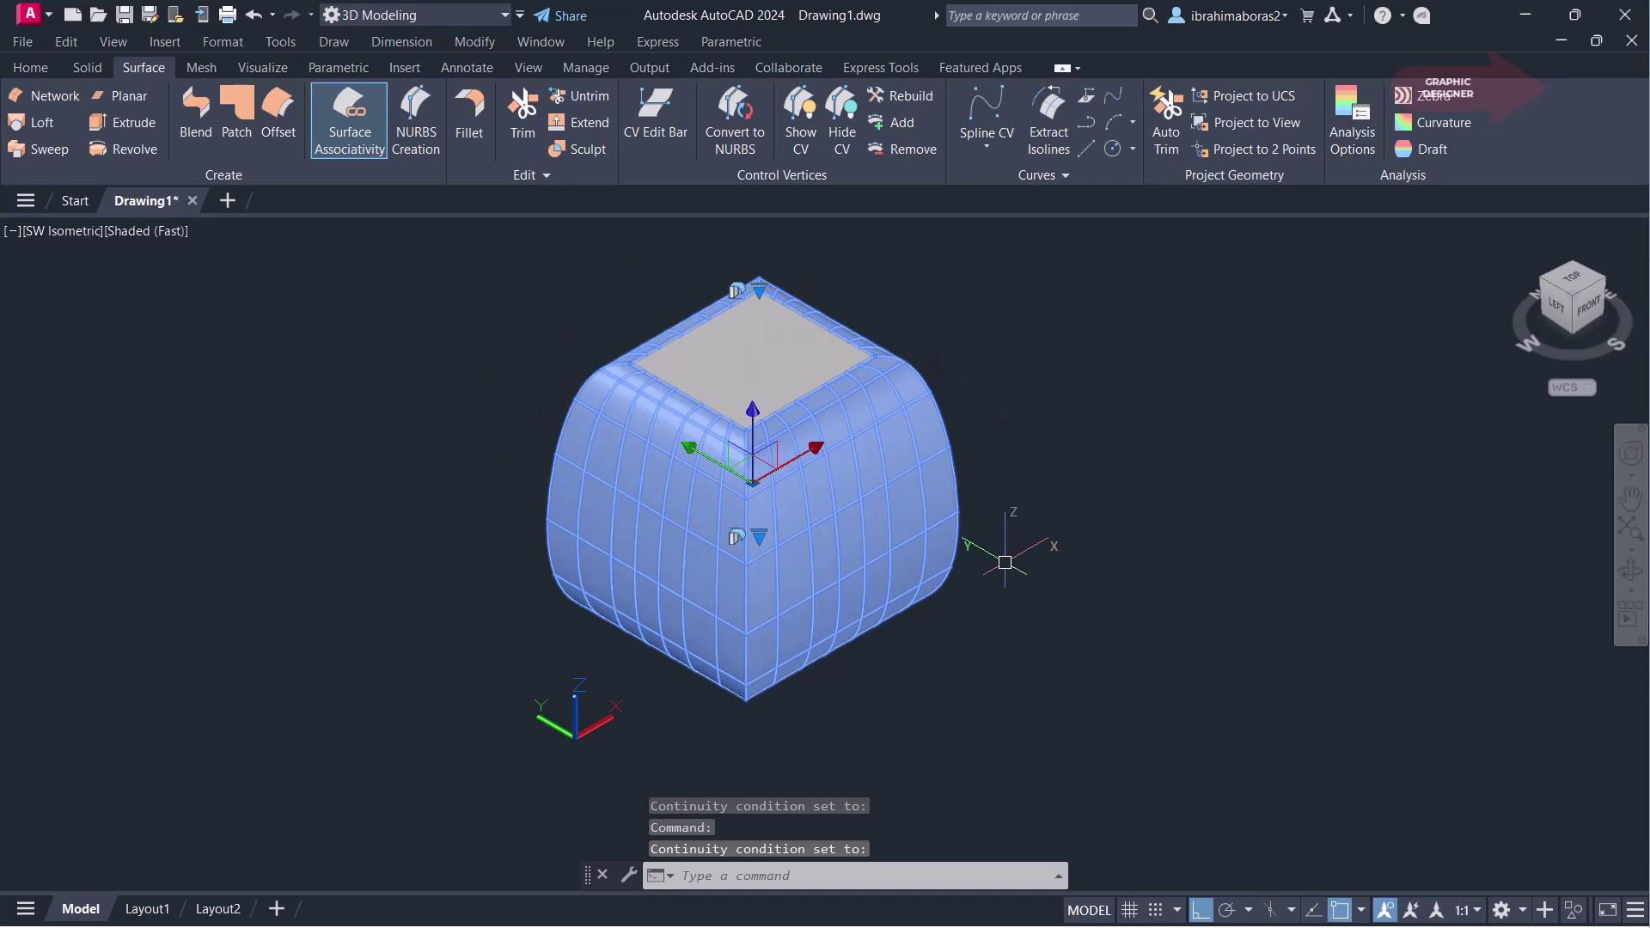
left_click(1006, 554)
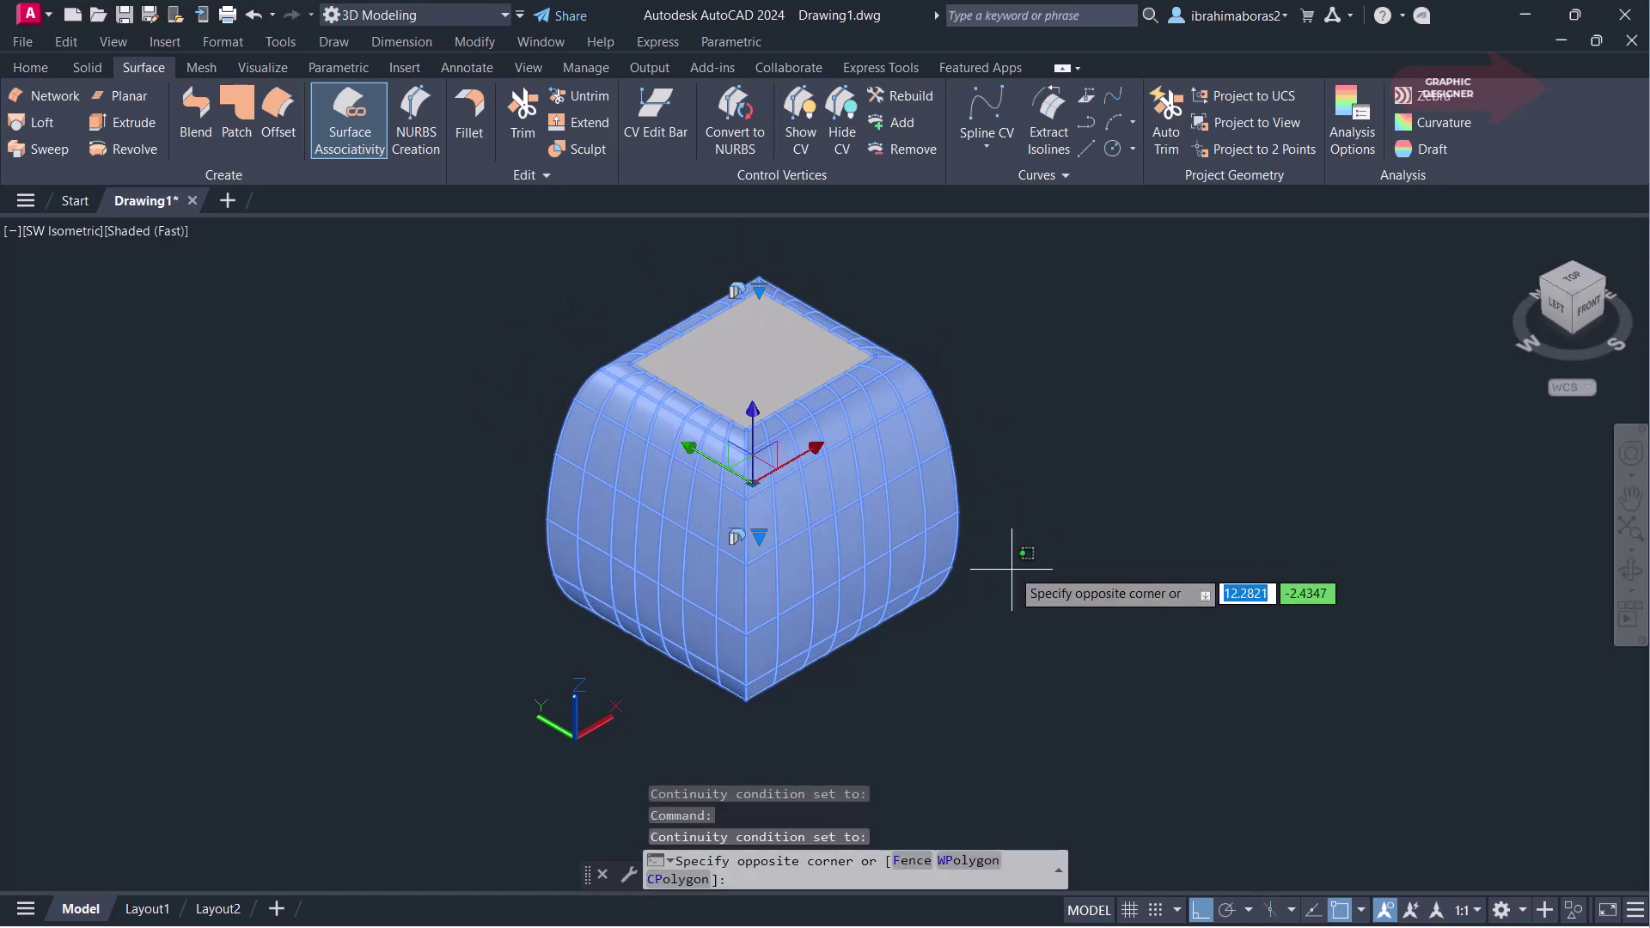
key("Escape")
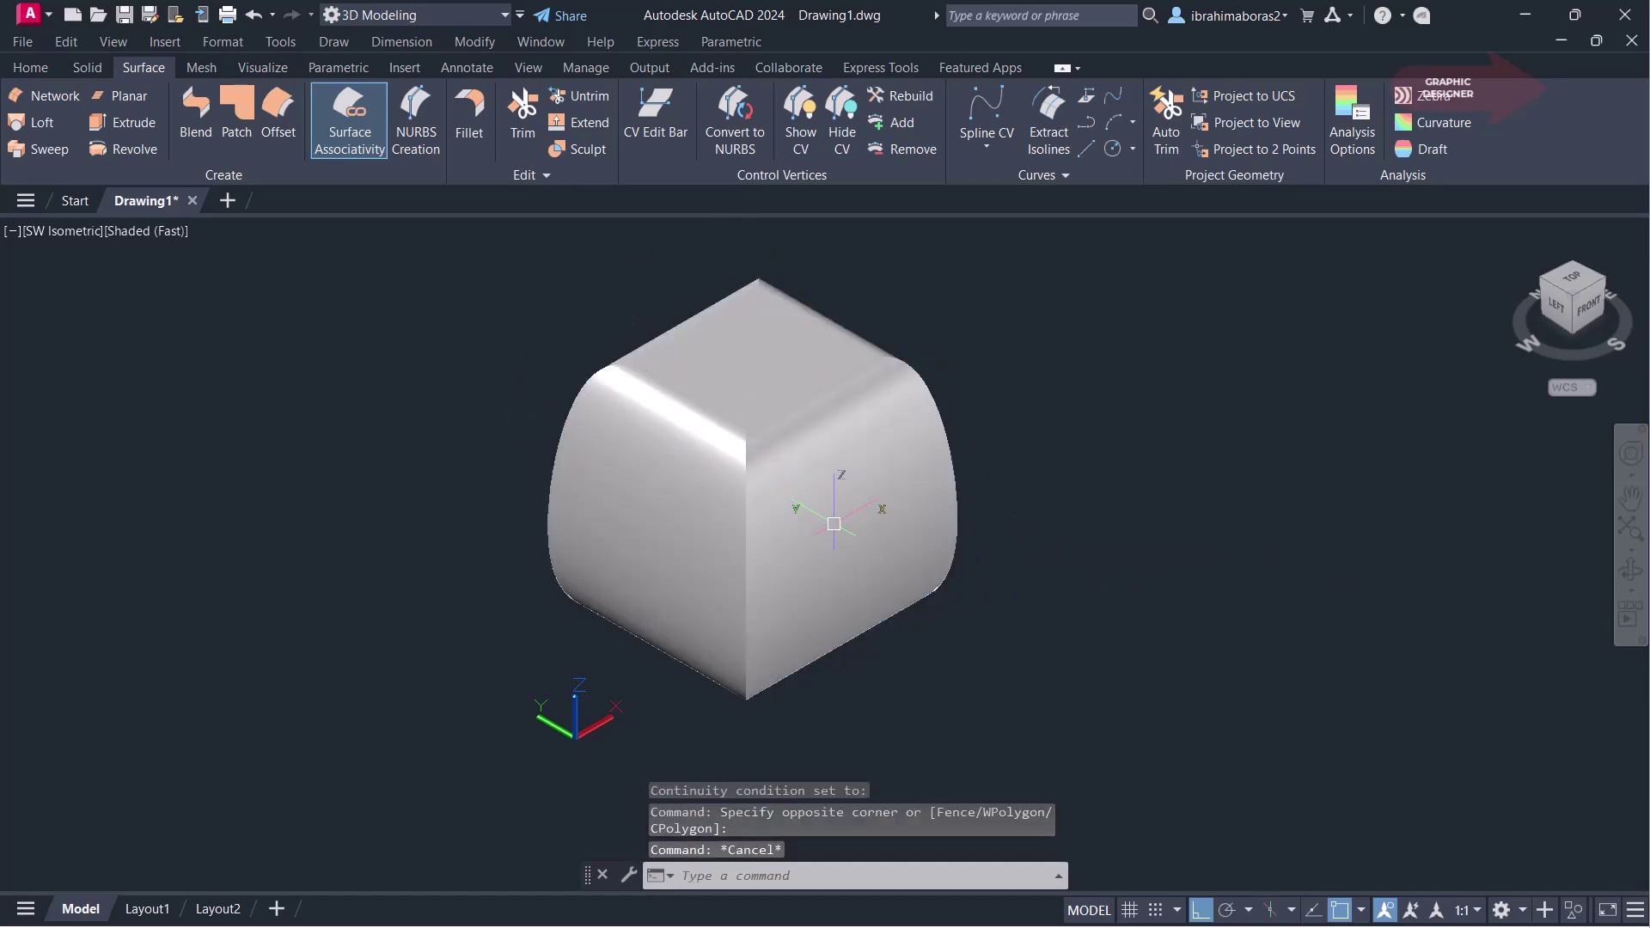
left_click(827, 516)
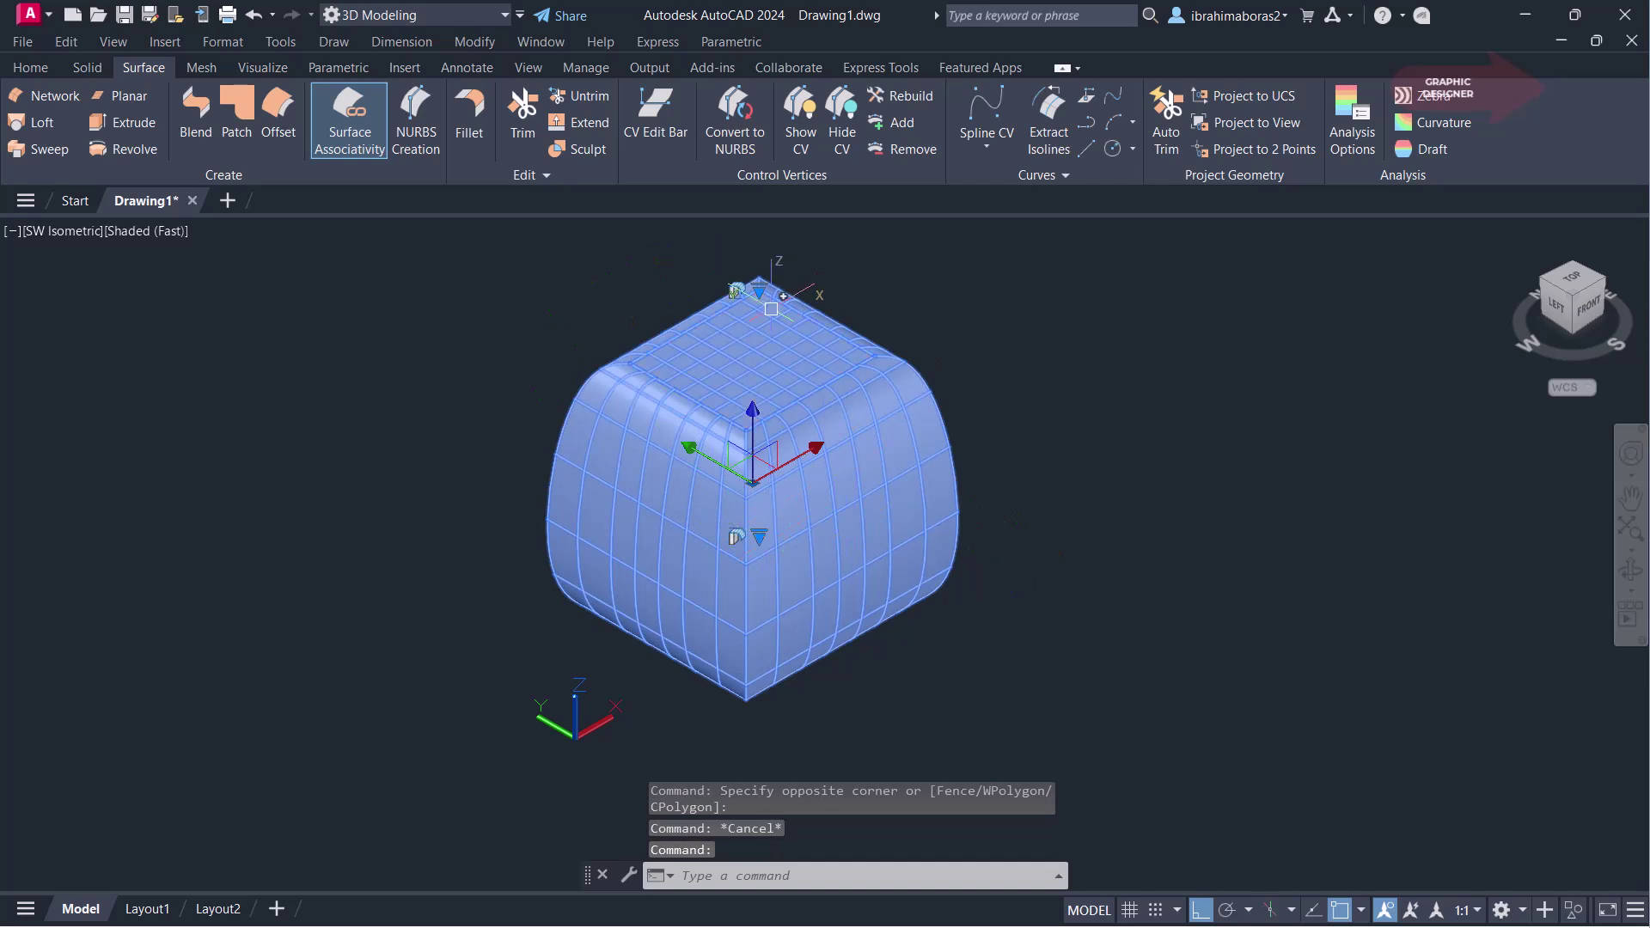